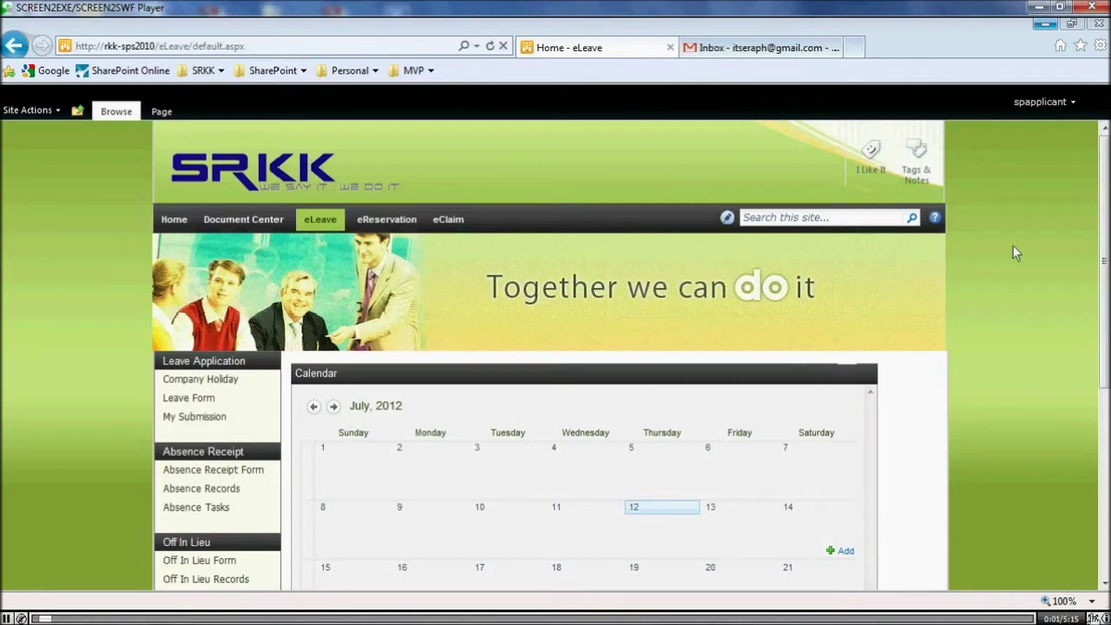
Try Compassionate Leave (5 days left), then return the leave type to Annual Leave (8 days left).
click(1094, 618)
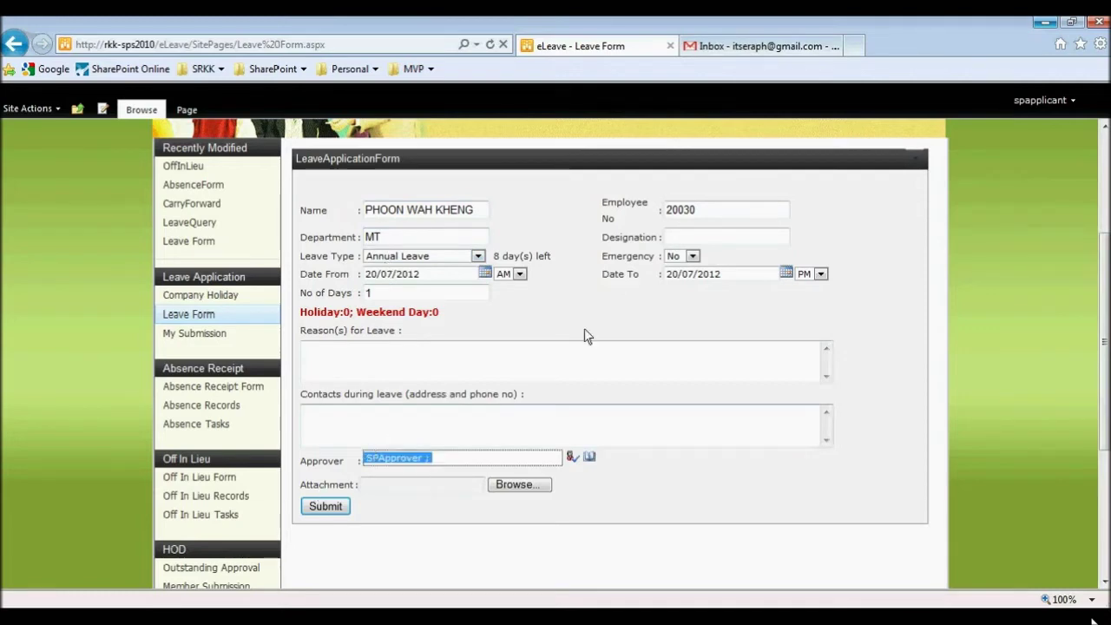
click(477, 257)
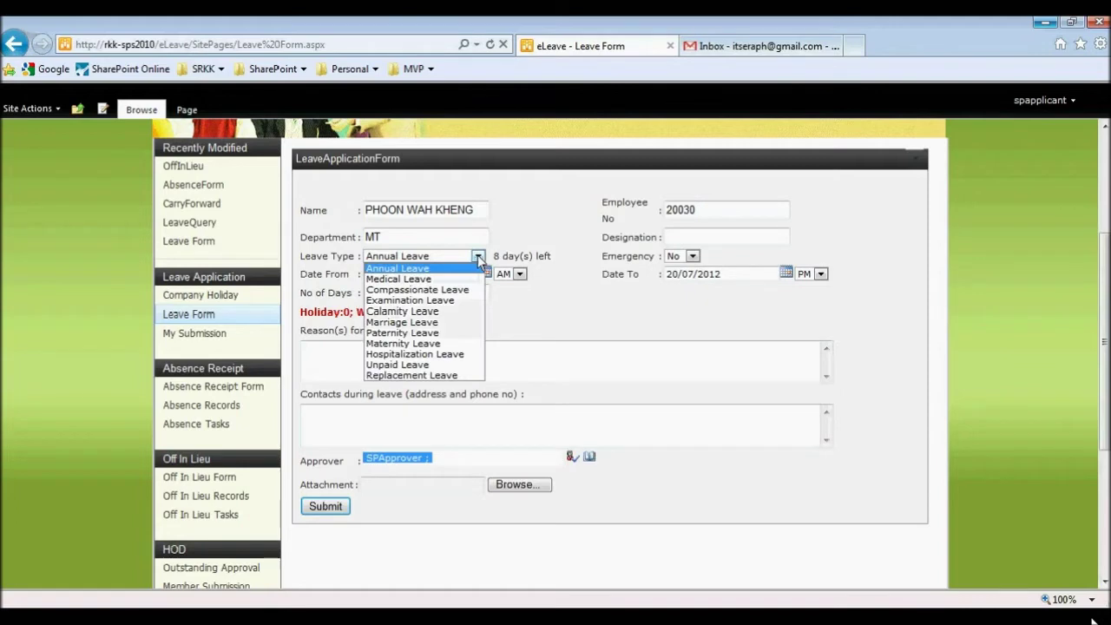
click(448, 290)
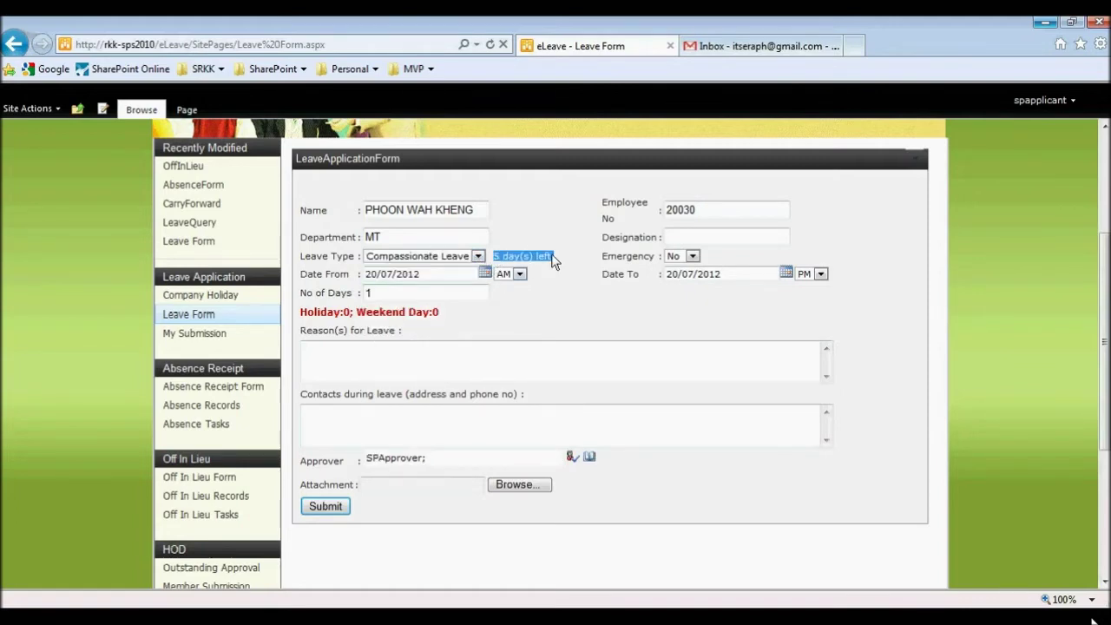
click(460, 257)
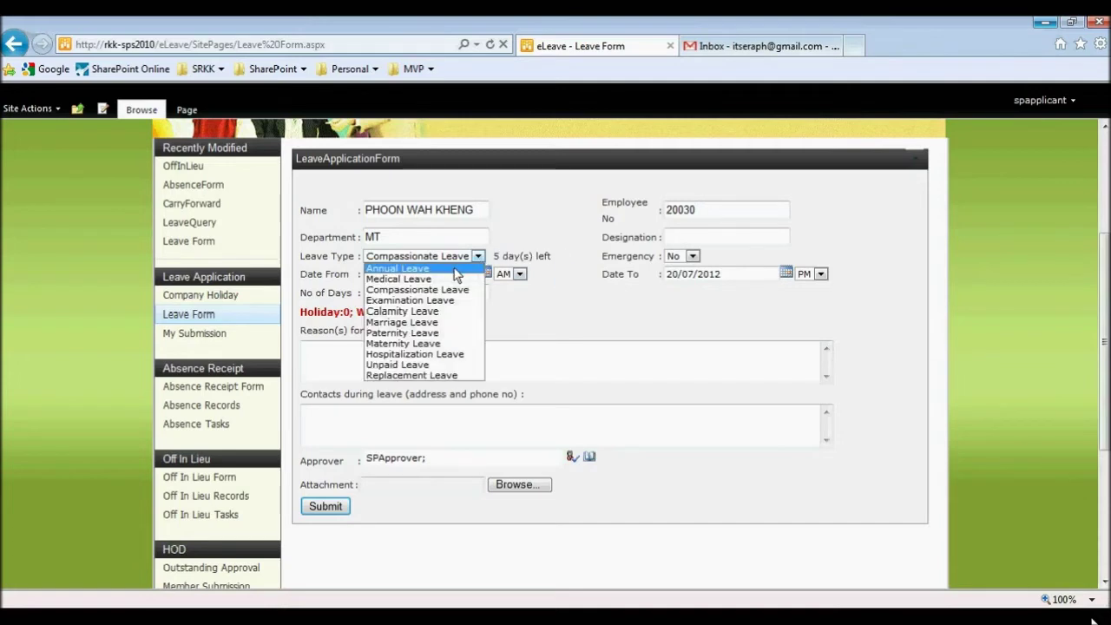
click(453, 269)
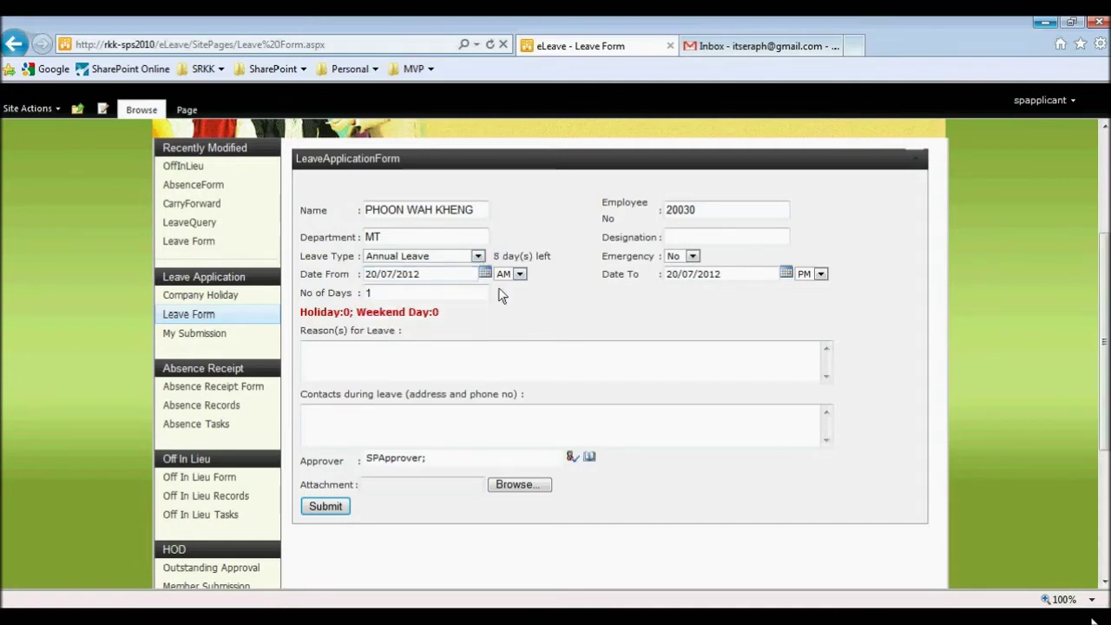
Set the leave dates from 26/07/2012 to 30/07/2012.
click(485, 274)
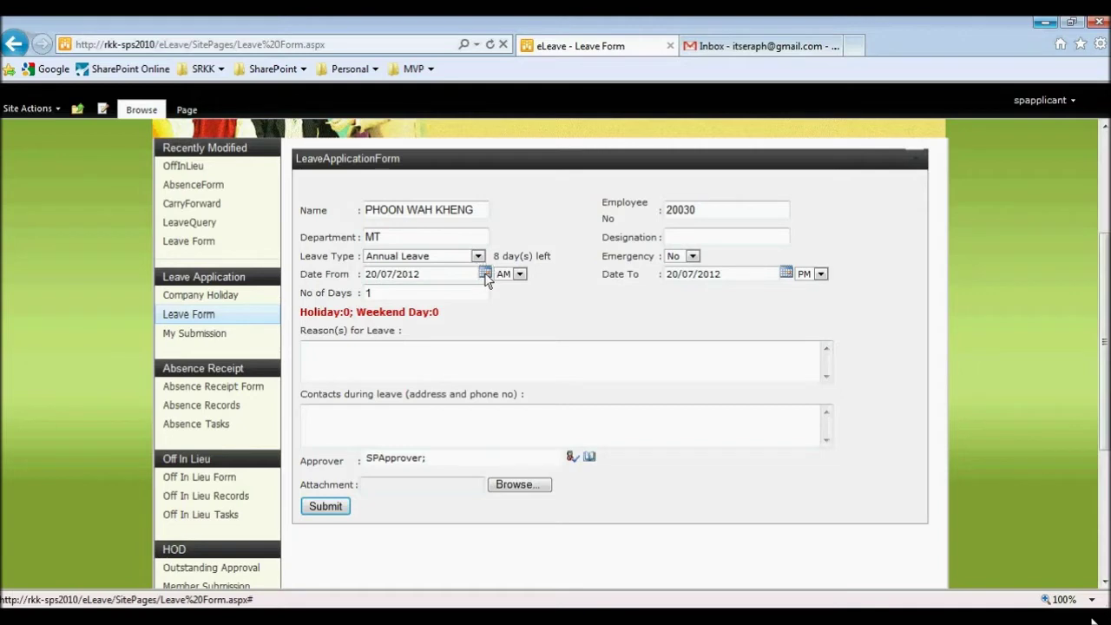
click(441, 377)
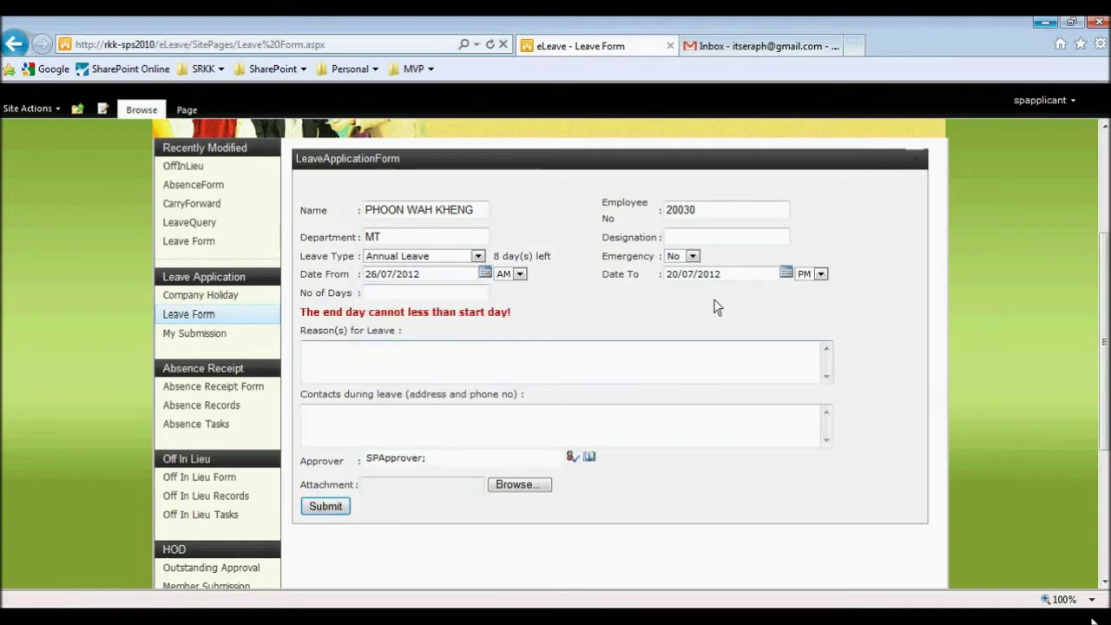
click(785, 273)
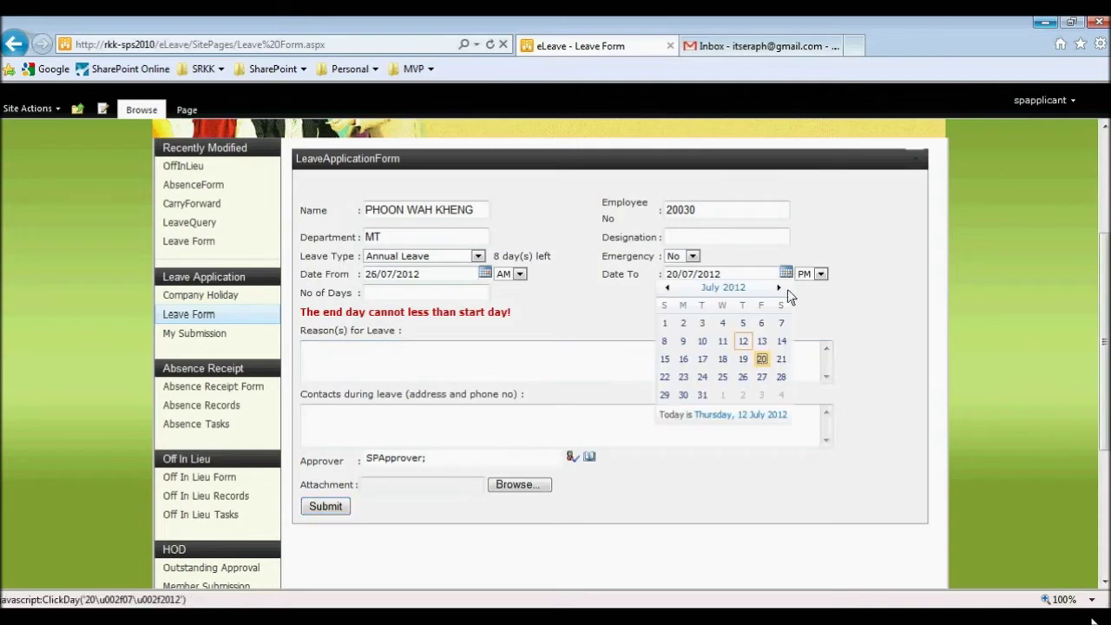
click(685, 394)
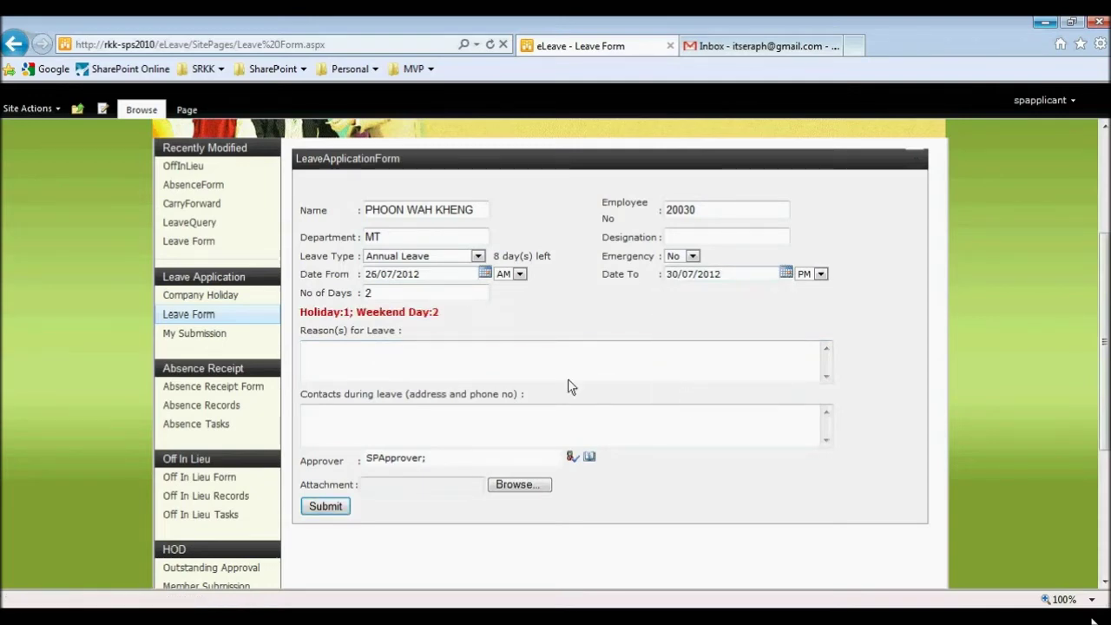
Check the holiday, weekend and day counts, and start the leave in the afternoon (PM).
click(385, 356)
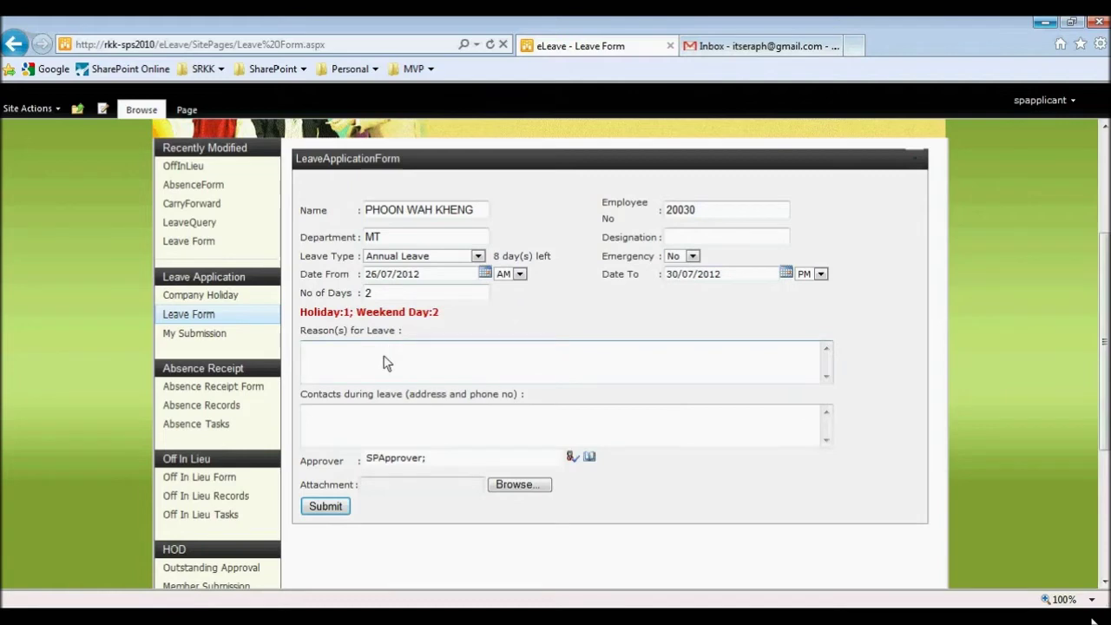
drag(299, 311, 443, 318)
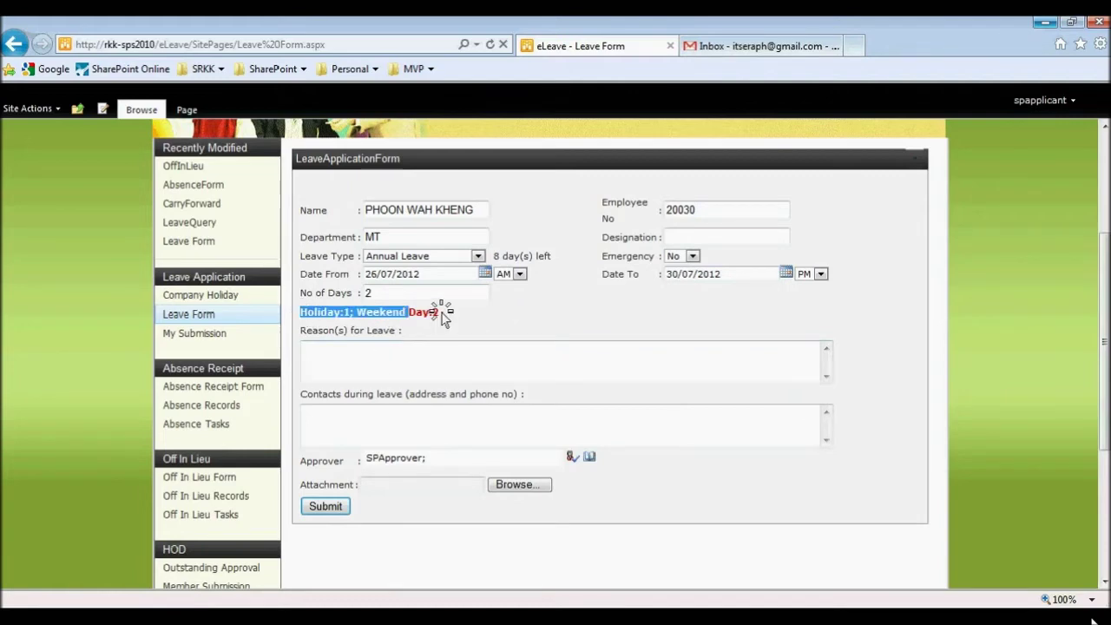
click(430, 371)
click(373, 293)
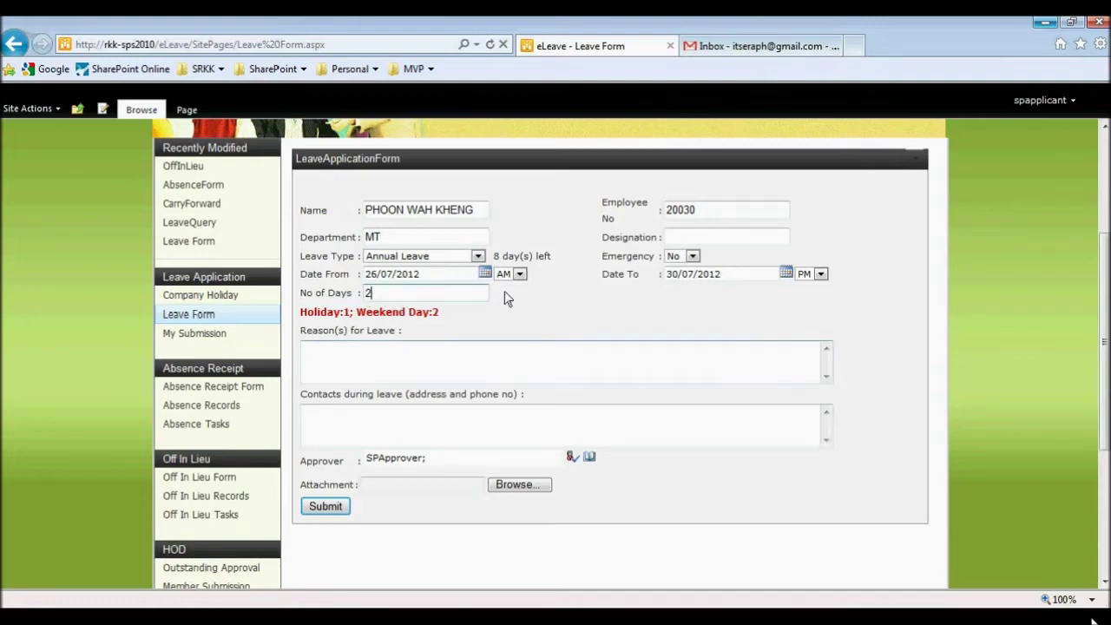
click(519, 274)
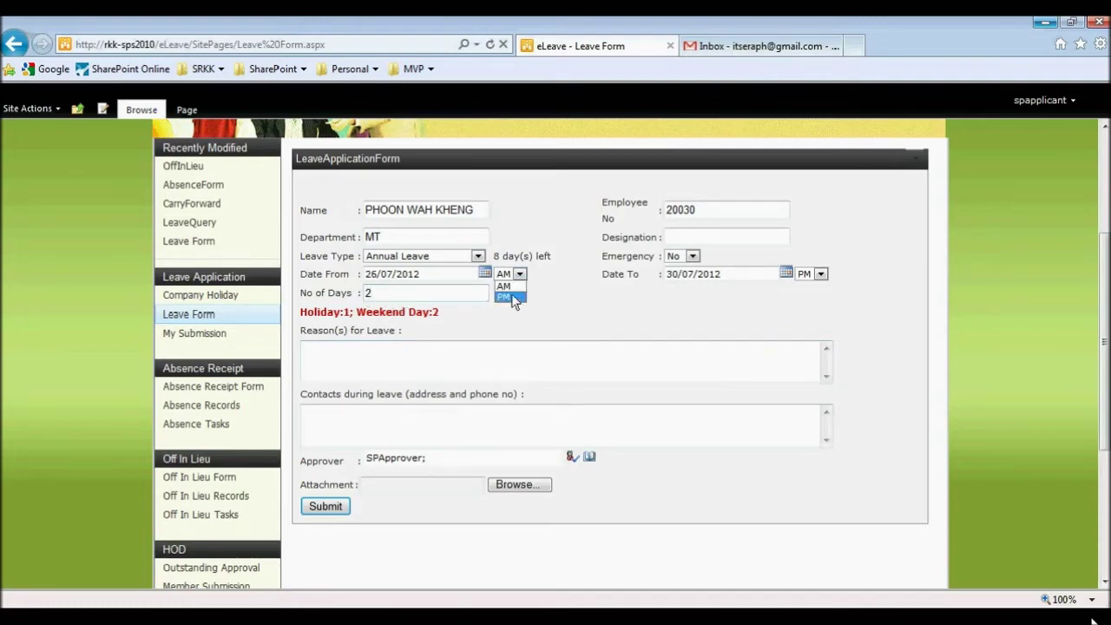
click(511, 297)
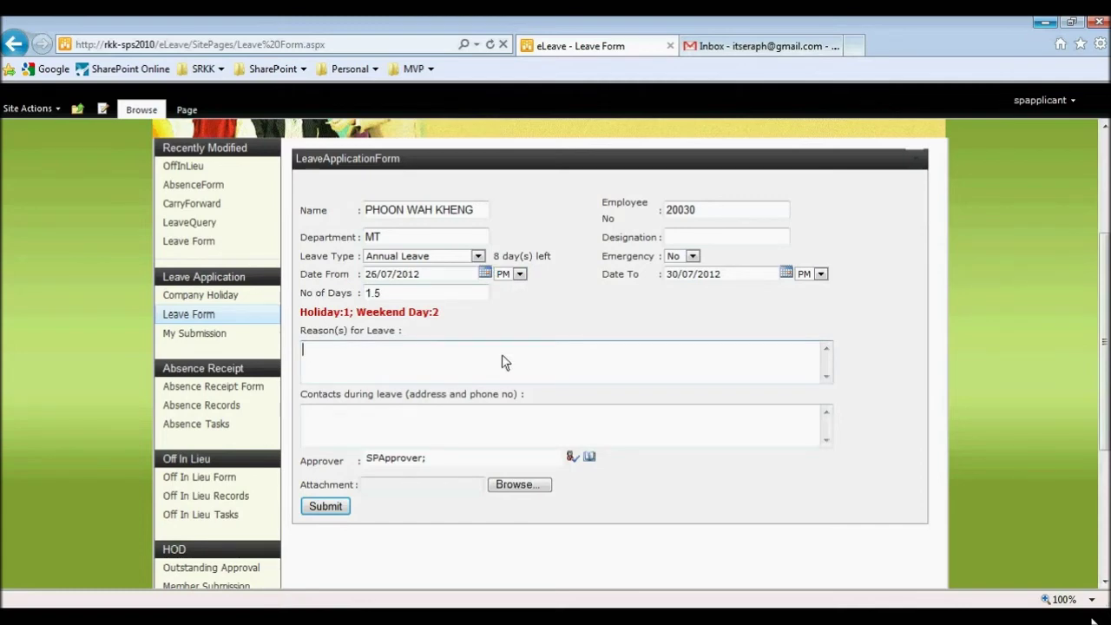
Enter 'need go home to do something' as the reason for leave.
text(need)
text( go)
text( ho)
text(me to do)
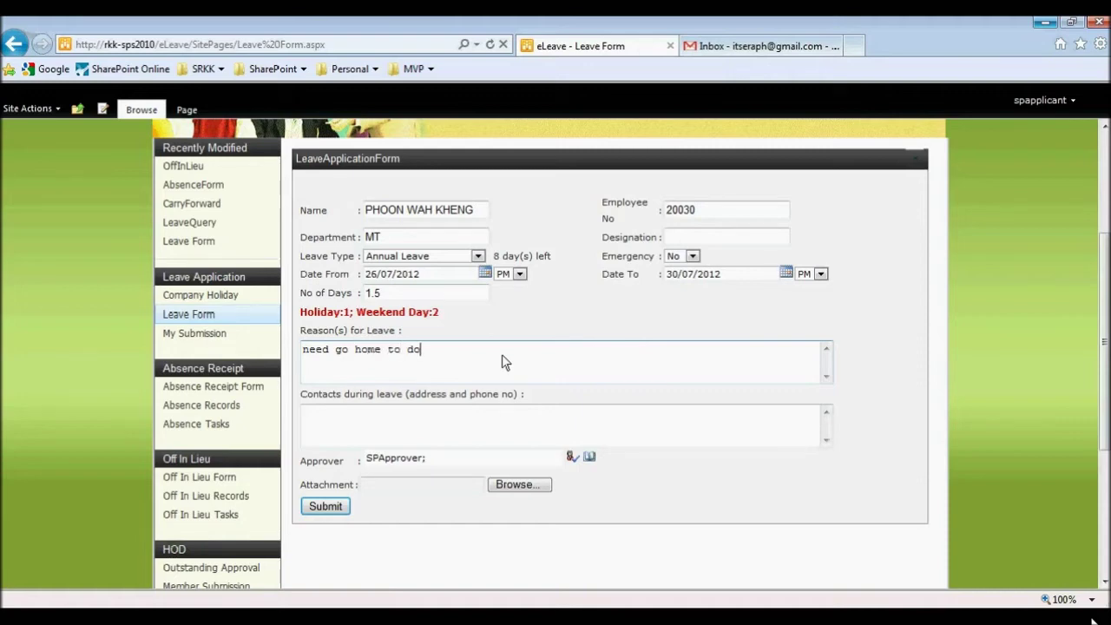
text( something)
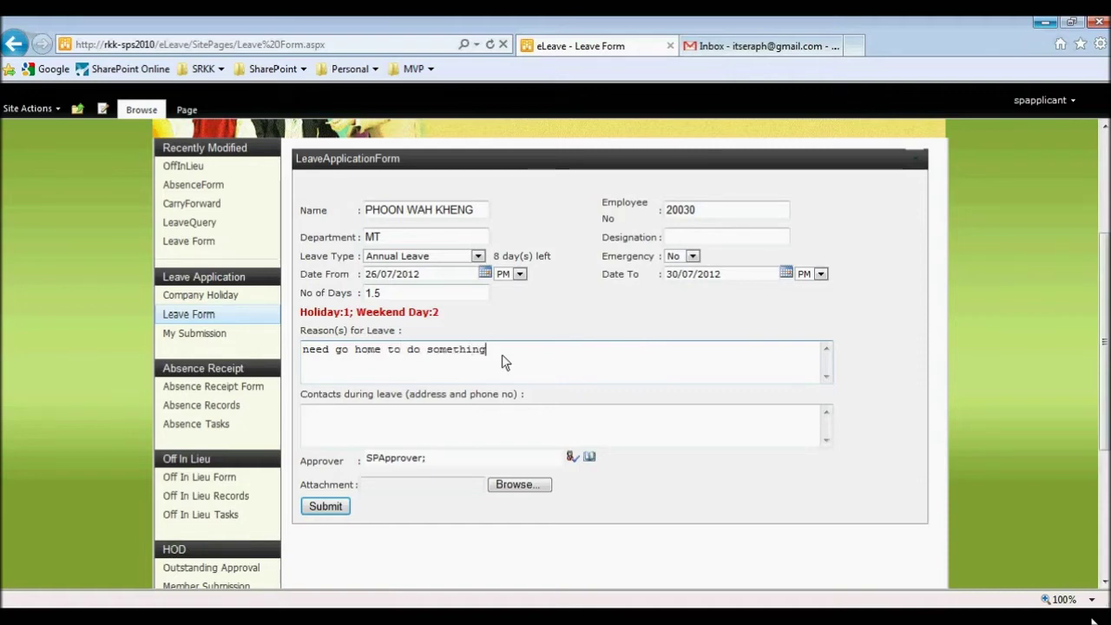
click(532, 488)
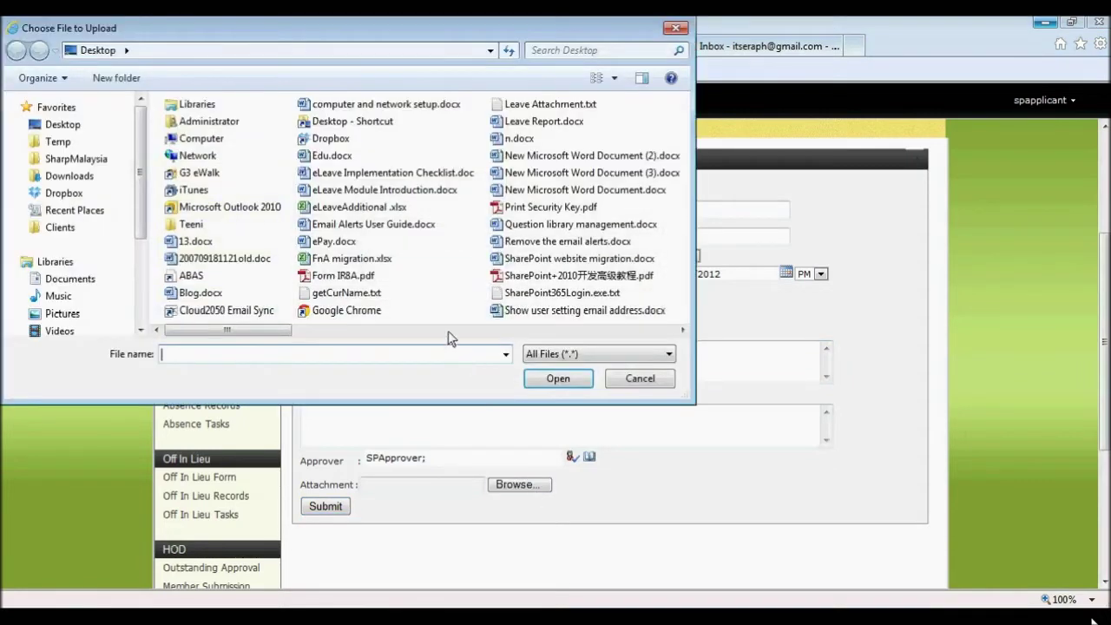
Attach Leave Attachment.txt from the Desktop and submit the leave application.
click(378, 225)
key(l)
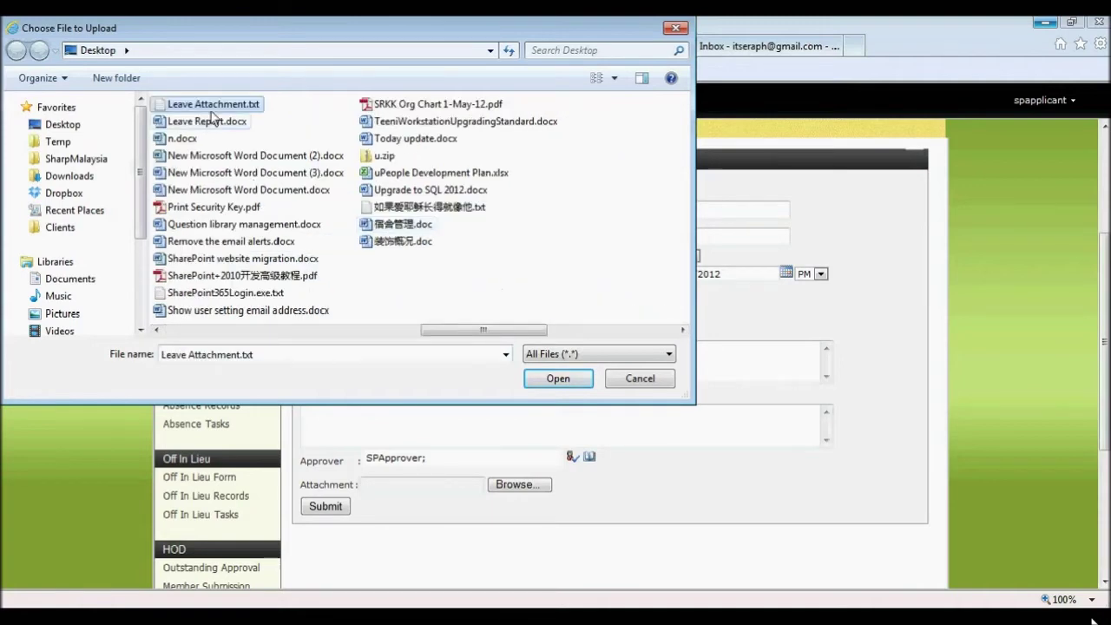
double_click(216, 111)
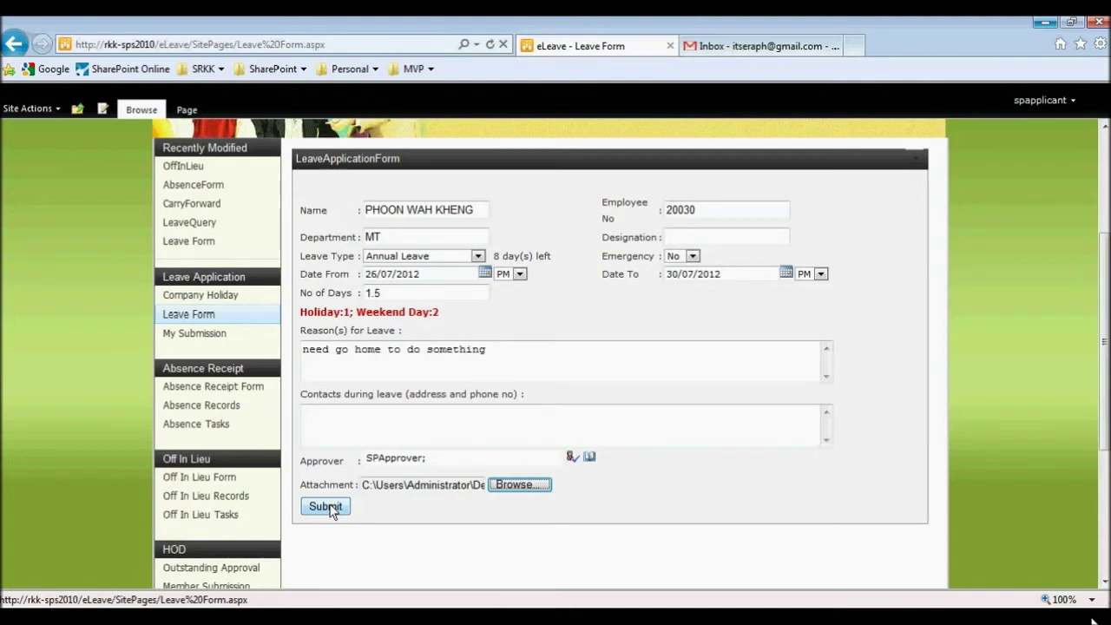
click(327, 507)
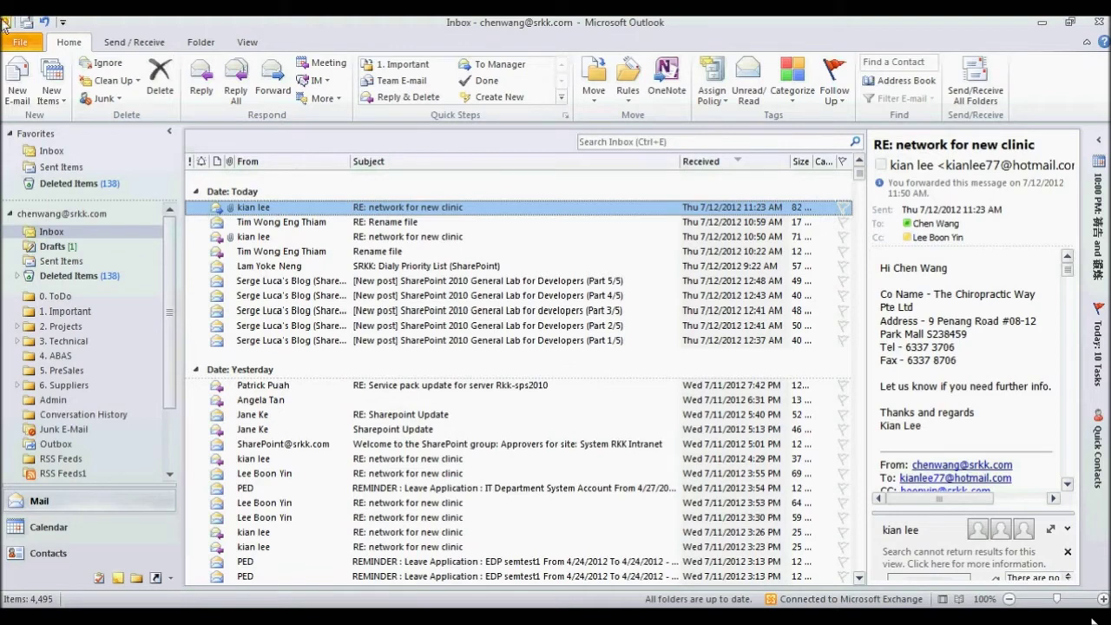
Run Send/Receive (F9) and open the '[E-LEAVE]: Application - PENDING FOR APPROVAL' email.
key(F9)
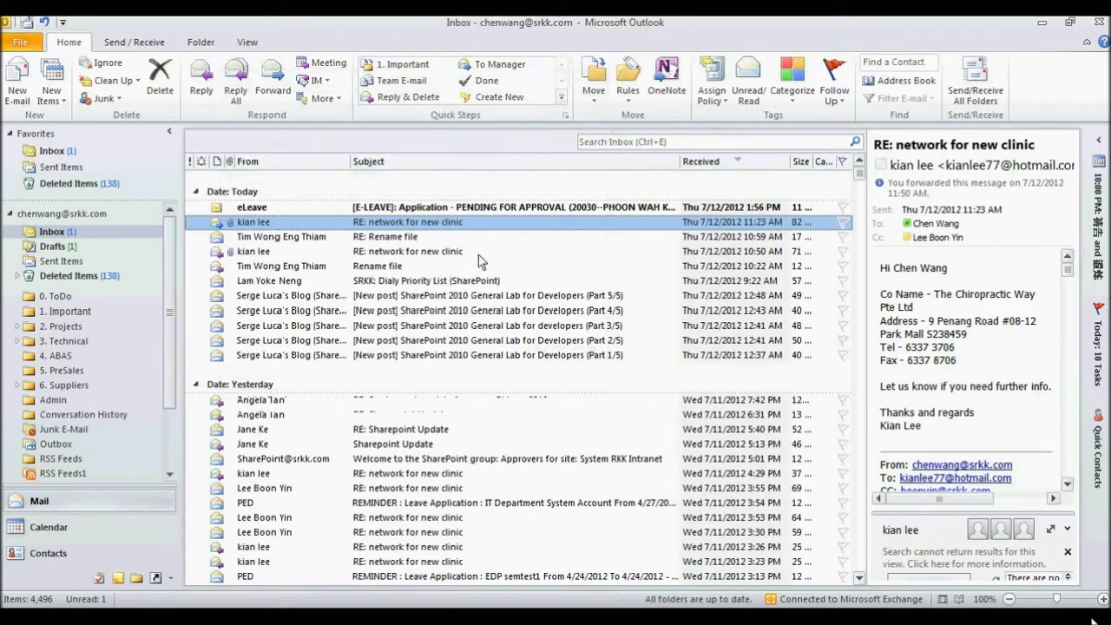
click(527, 207)
double_click(526, 206)
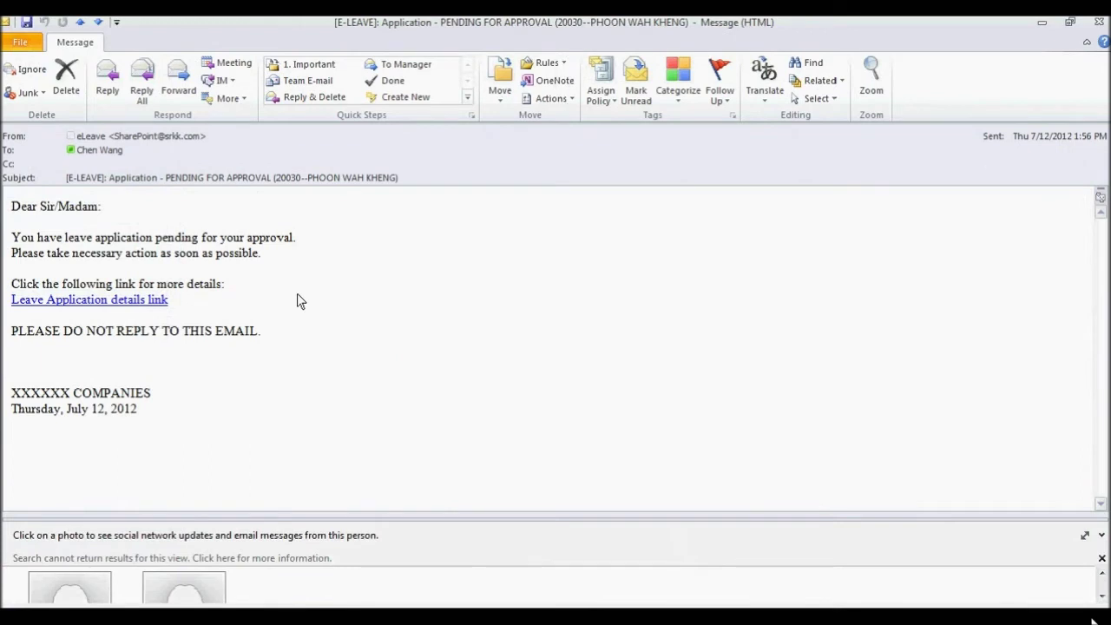
Follow the email's details link to the approval page for the 1.5-day Annual Leave request.
drag(12, 236, 188, 254)
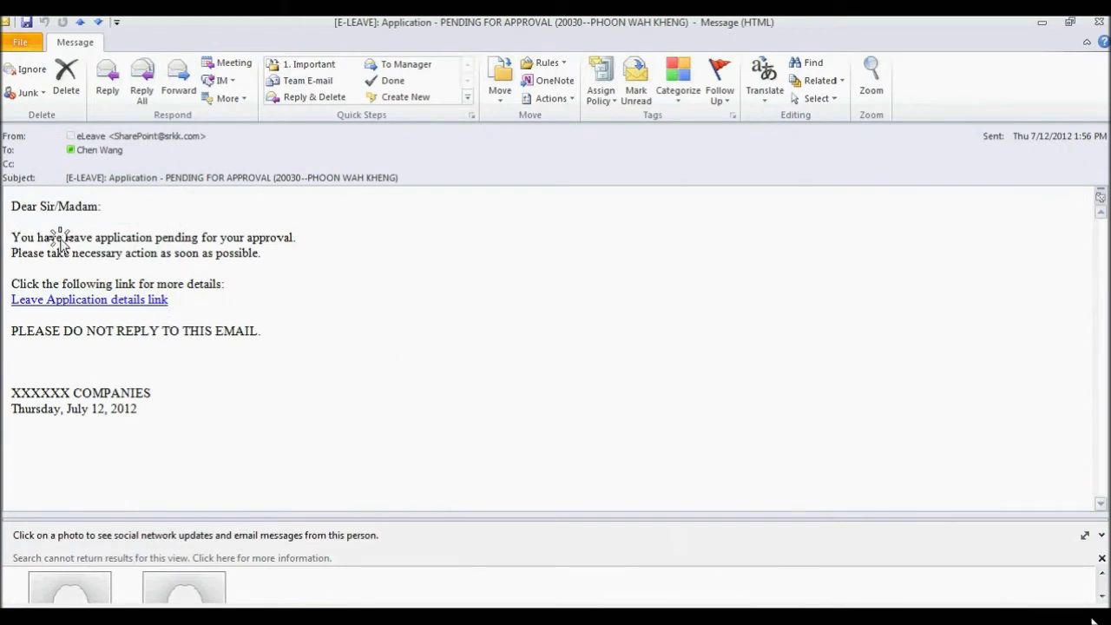
click(184, 276)
click(114, 300)
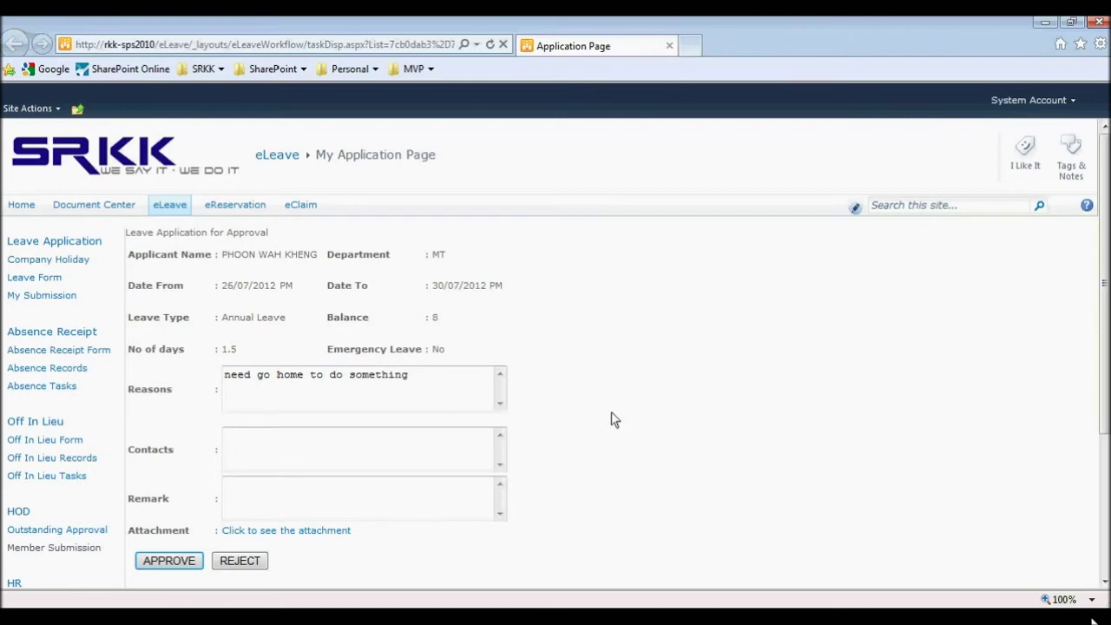
Review the attached file, then approve the leave with the remark 'Ok go ahead'.
click(330, 534)
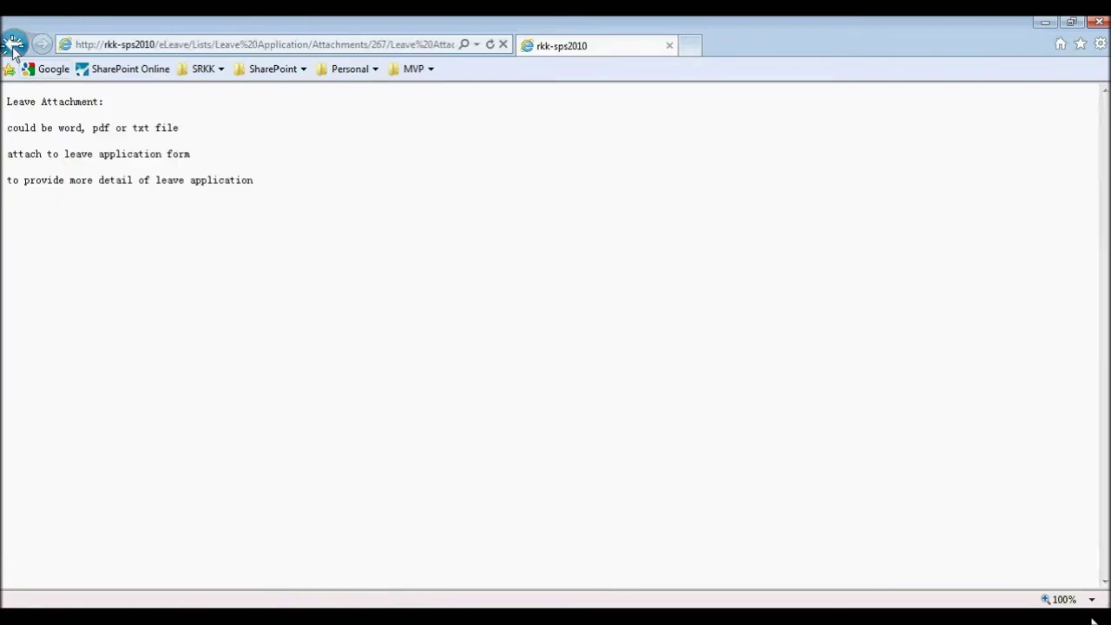
click(14, 44)
click(304, 496)
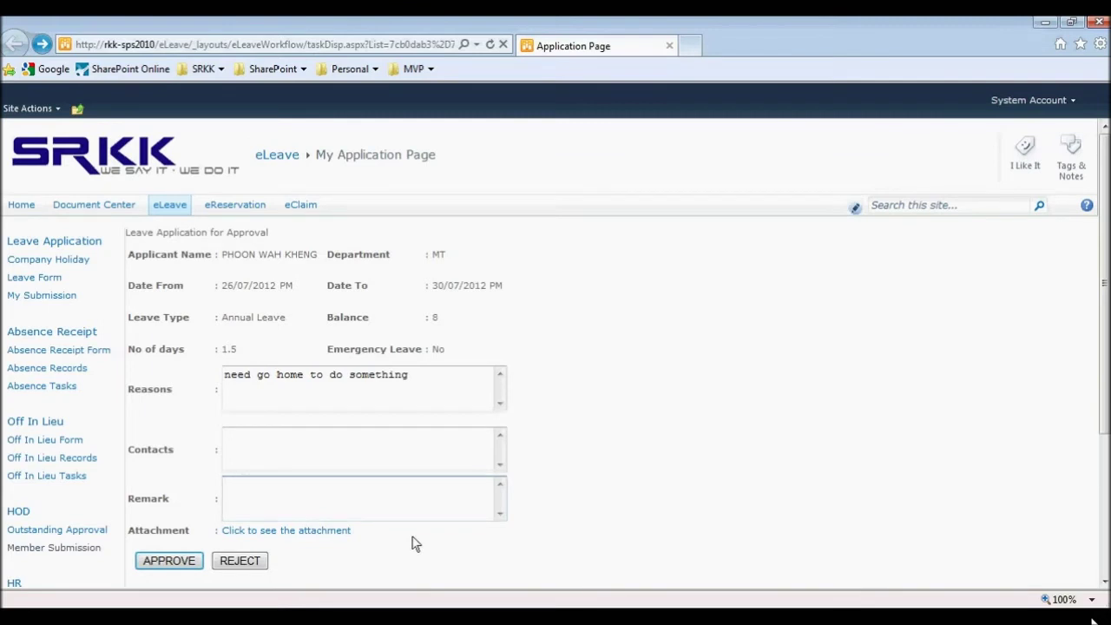
text(Ok go ah)
text(ead)
click(173, 564)
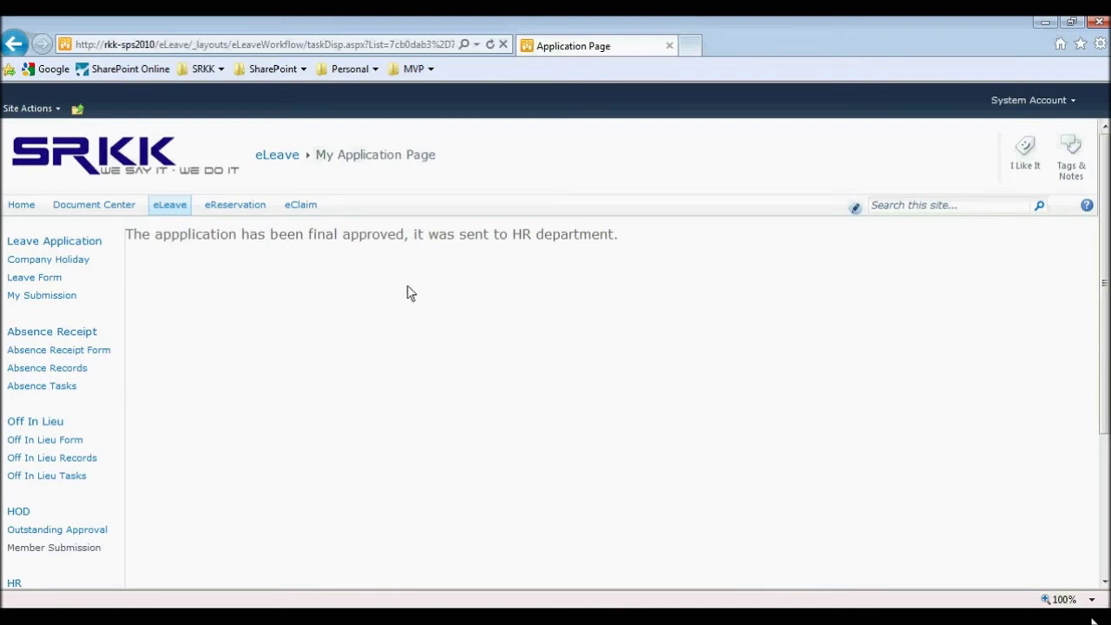
Go to the Google Singapore home page via the Google bookmark.
click(53, 70)
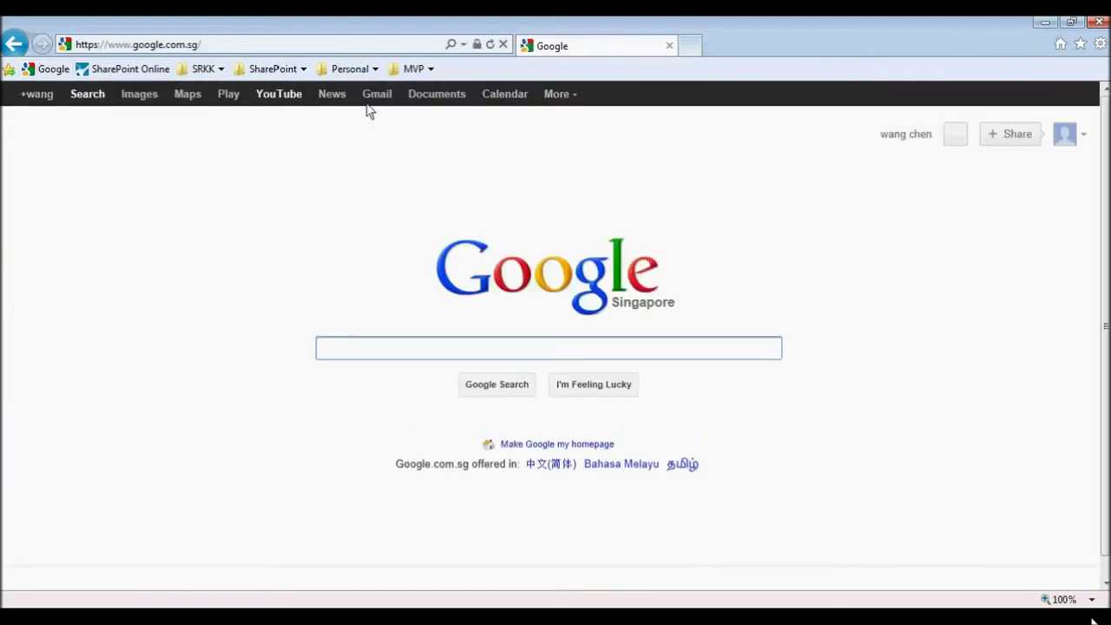
Read the Gmail 'PENDING FOR YOUR CONFIRMATION/CANCELLATION' eLeave email and follow its application link.
click(375, 100)
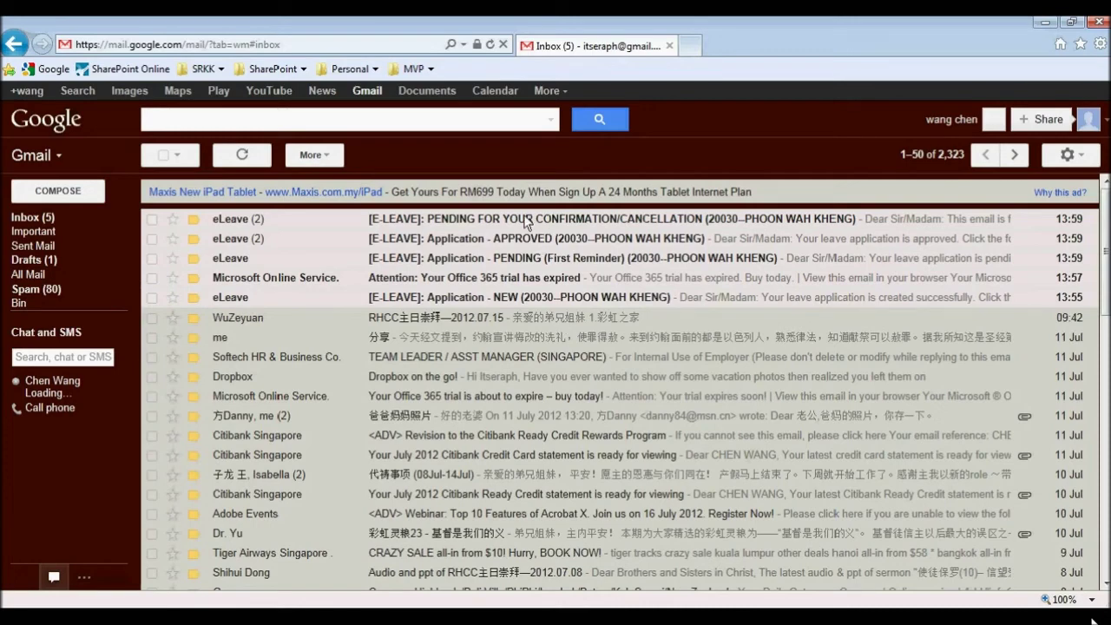
click(483, 225)
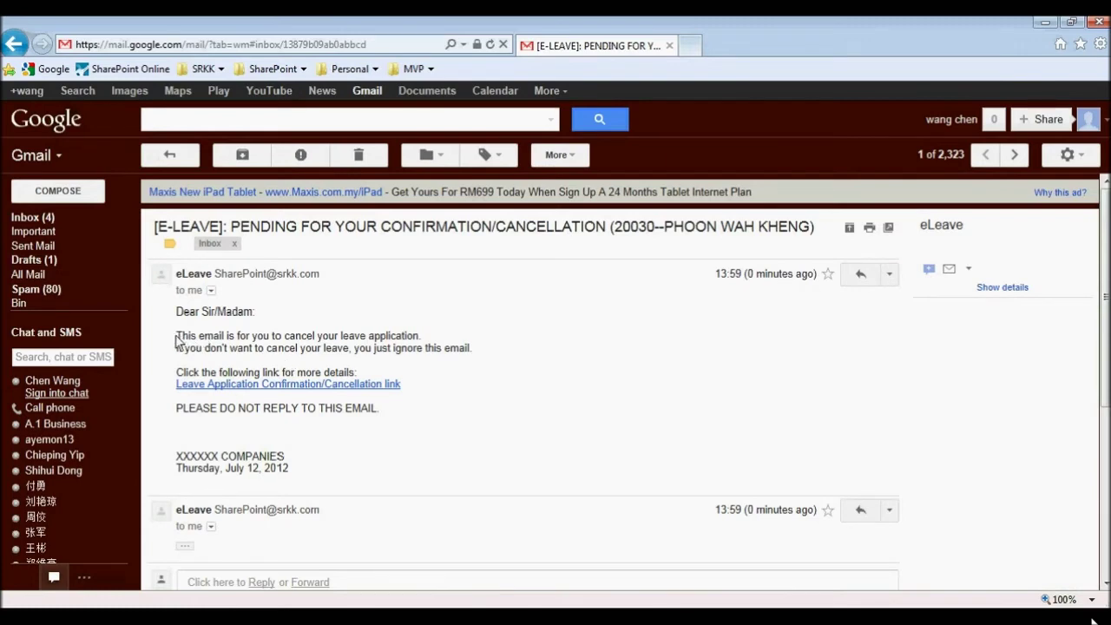
drag(176, 337, 425, 336)
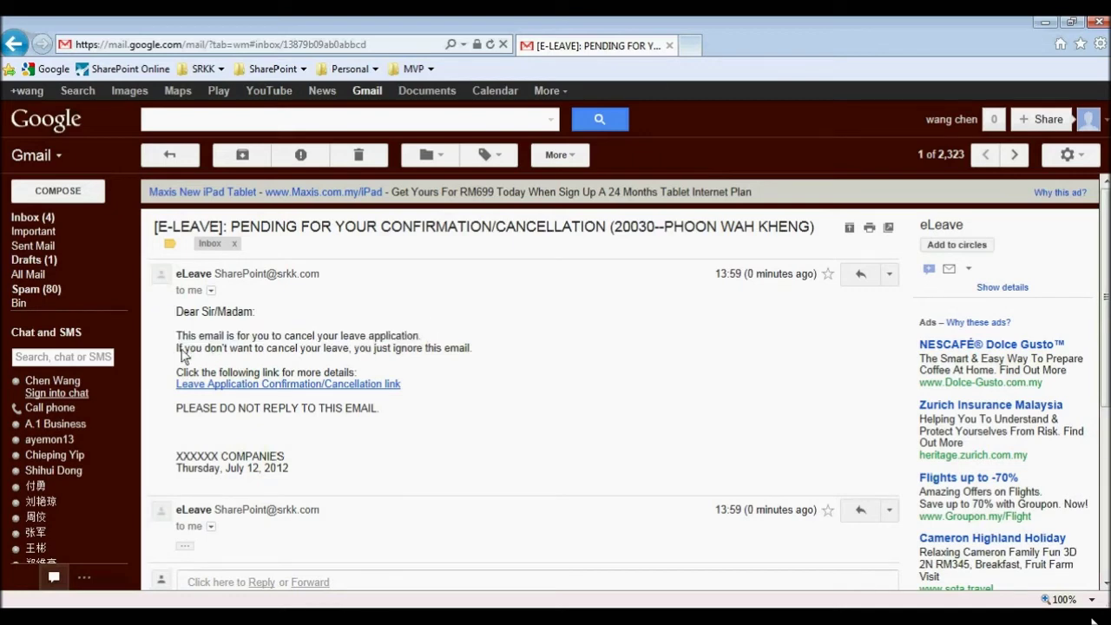
drag(176, 347, 341, 349)
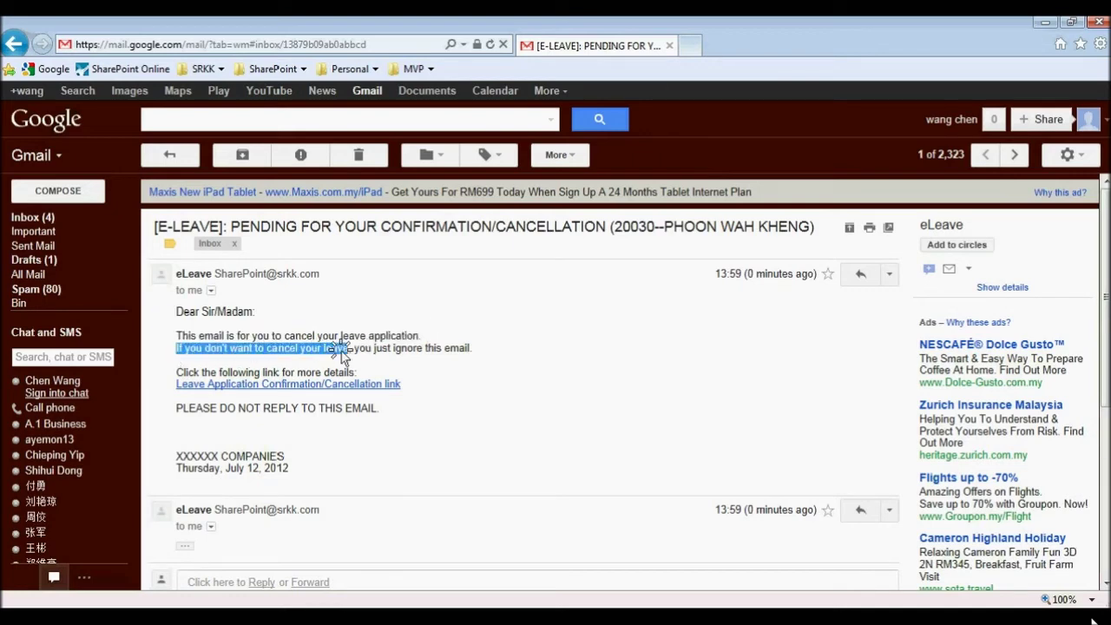
drag(342, 349, 495, 349)
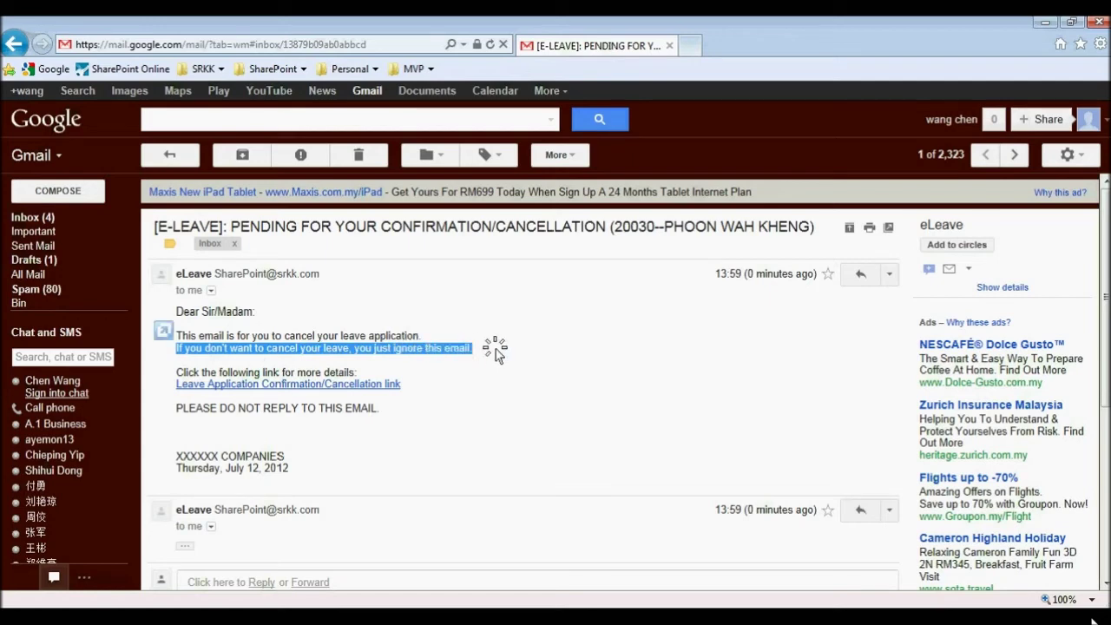
click(494, 351)
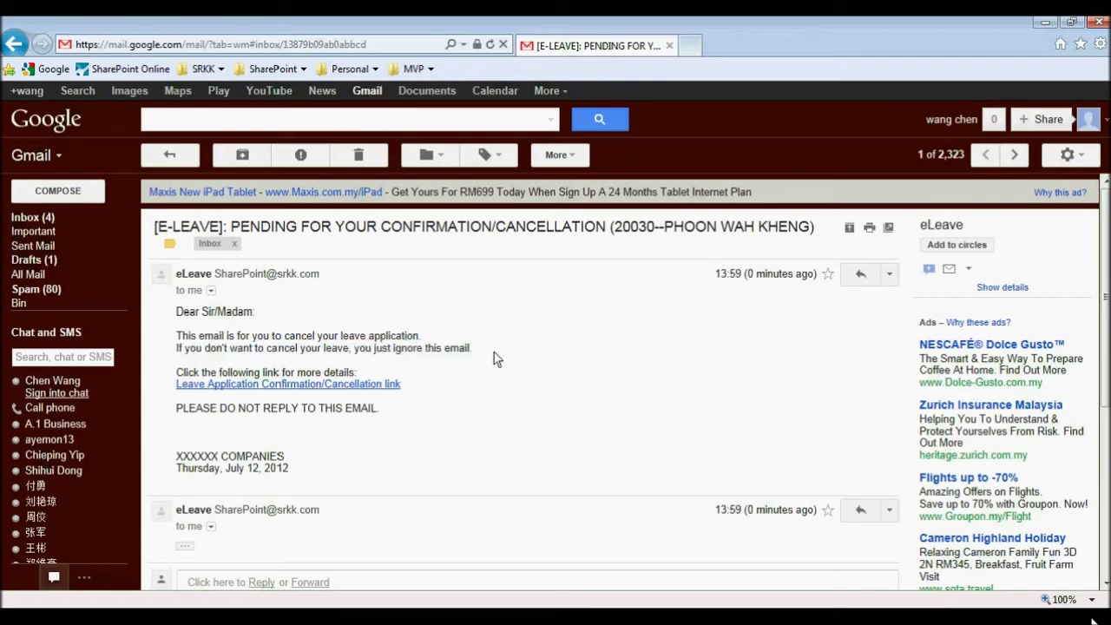
click(382, 390)
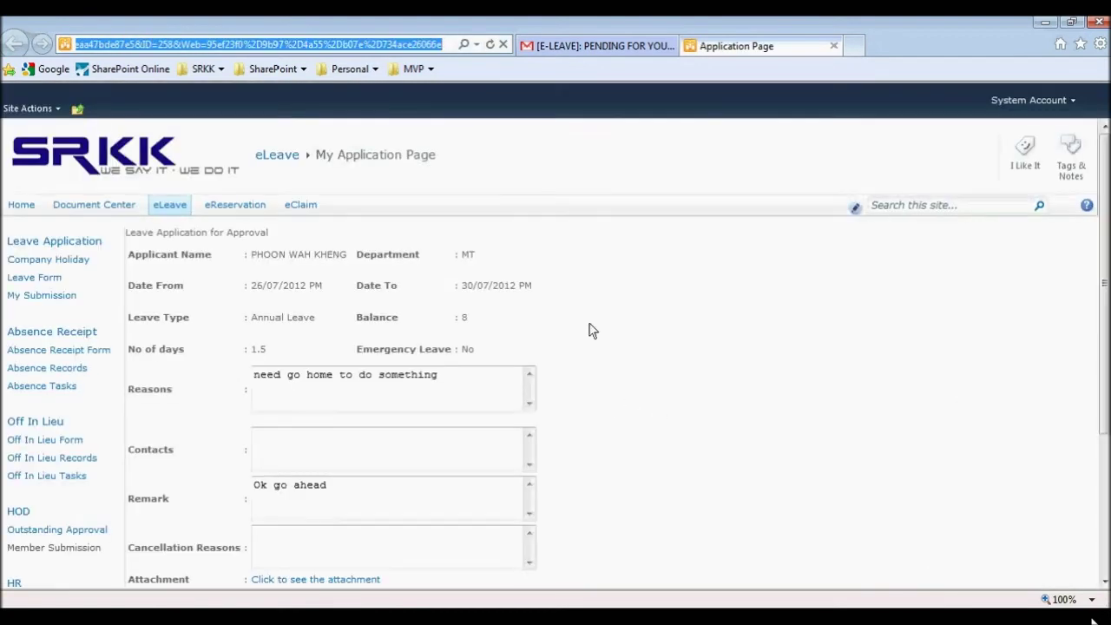
Cancel the approved leave with the reason 'I didn't take the leave', then close the page.
click(478, 444)
scroll(555, 434, down, 1)
scroll(523, 434, down, 1)
click(432, 415)
text(I)
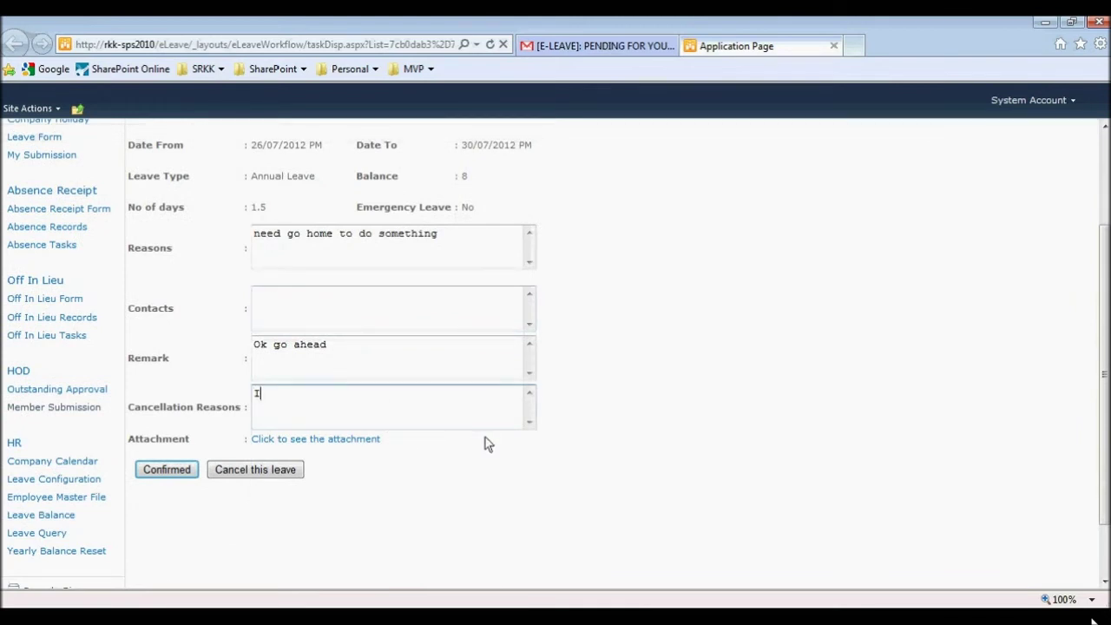
text(didn')
text(t take the )
text(leave)
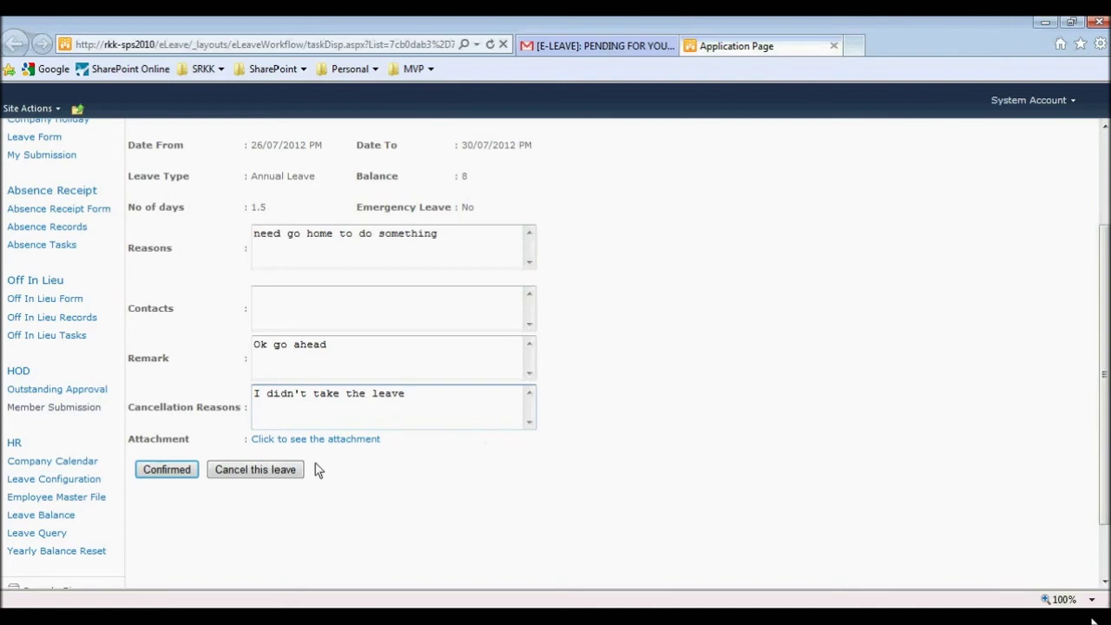
click(286, 473)
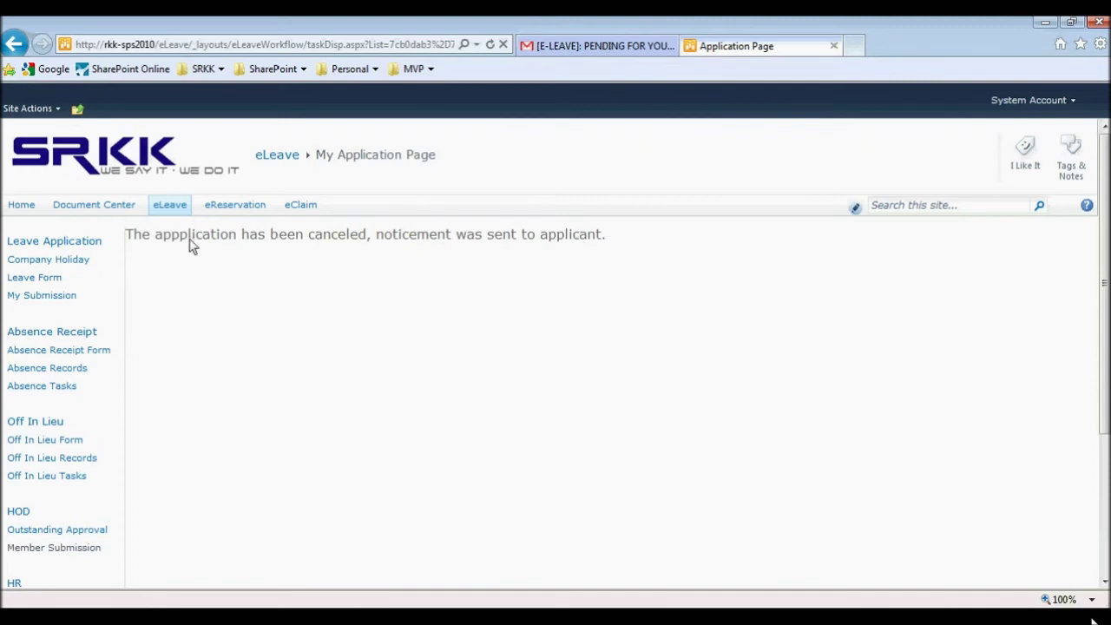
click(834, 46)
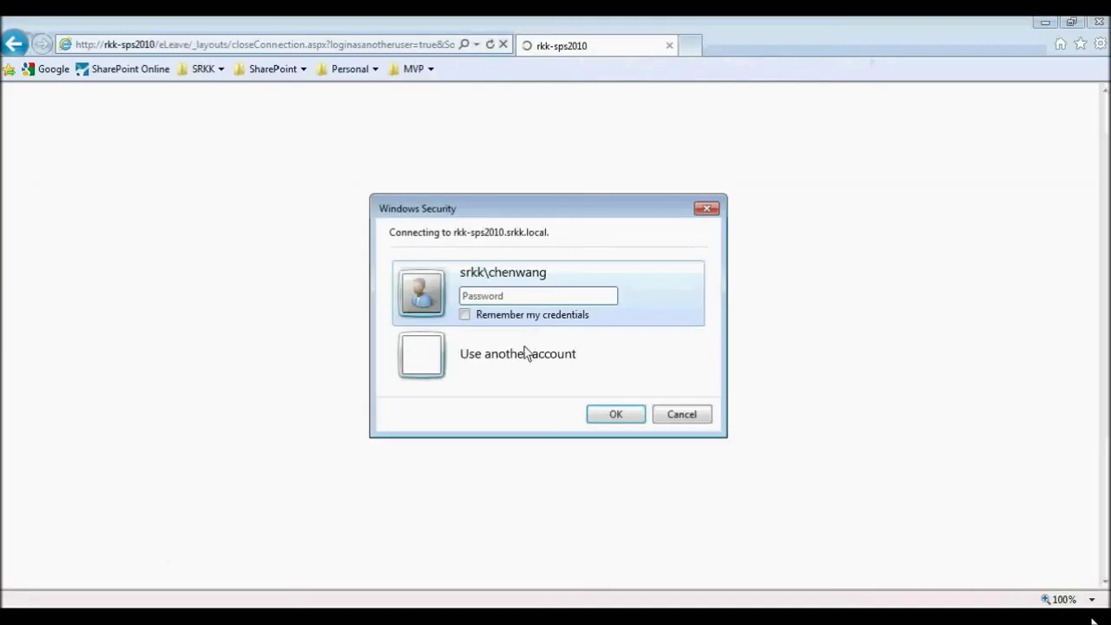
Sign in with the applicant's SRKK domain username and password via 'Use another account'.
click(529, 355)
text(srkk)
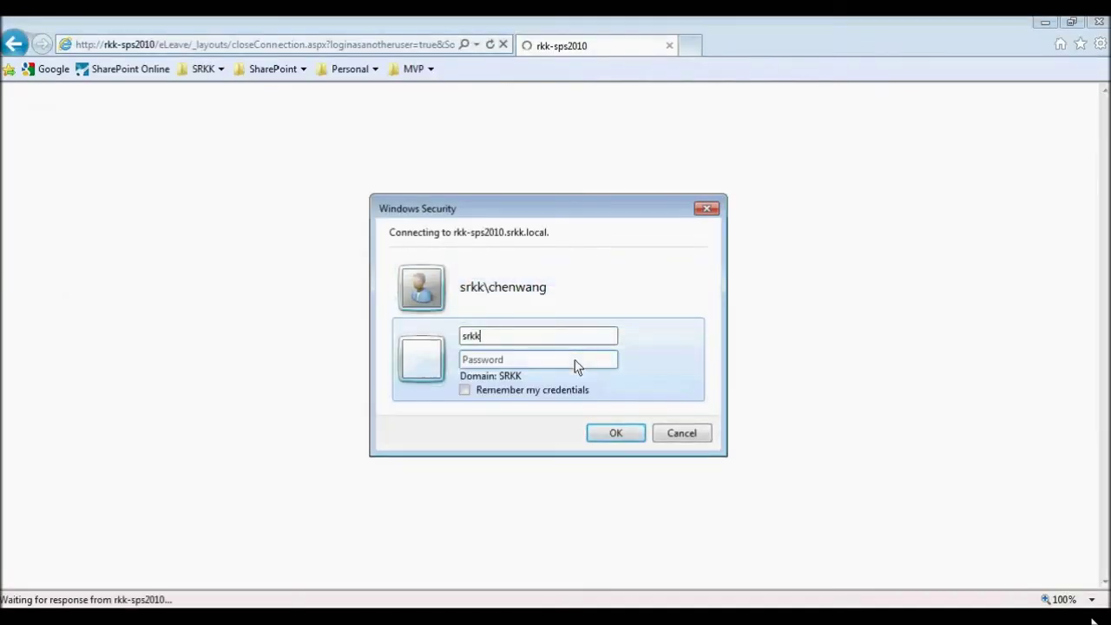
text(\spa)
text(pplic)
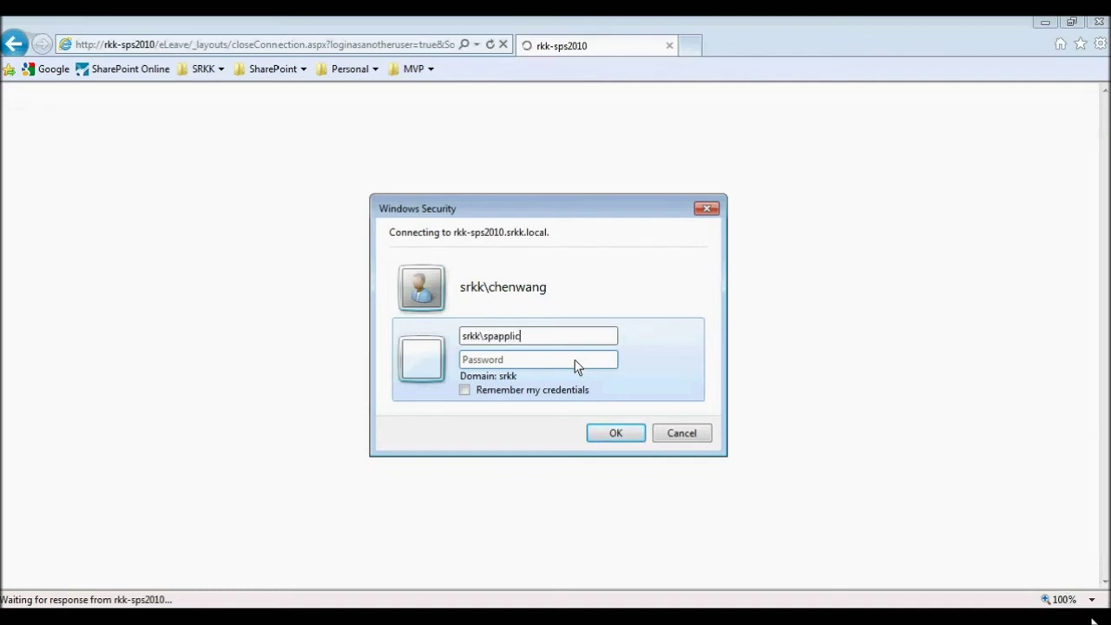
text(ant)
click(512, 362)
text(pas)
text(rd)
click(625, 432)
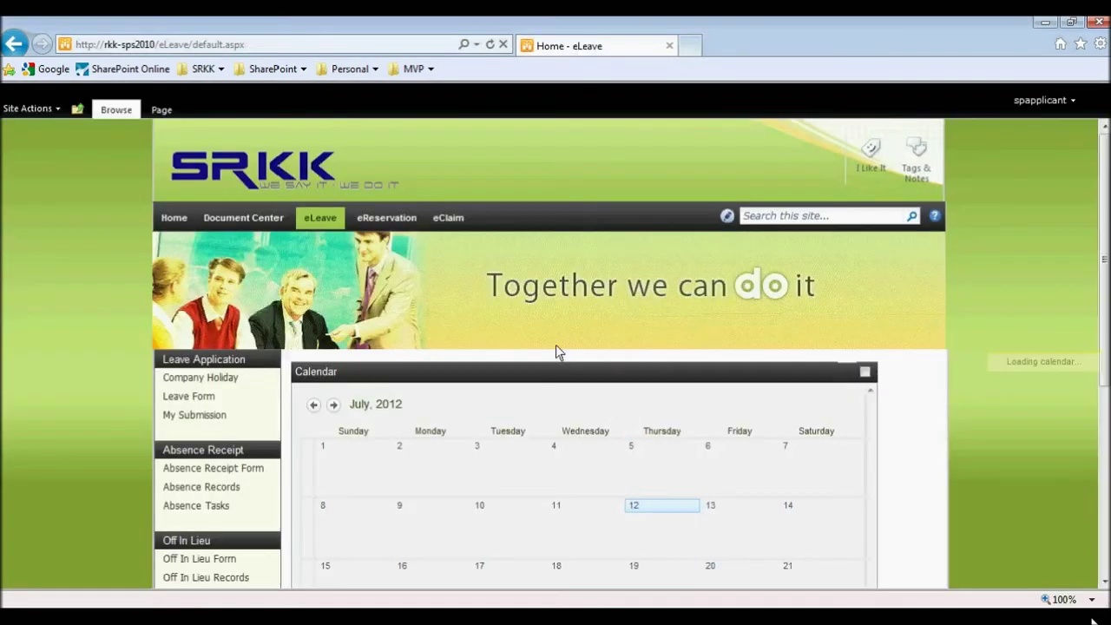
Open My Submission and review the applicant's two pending and one approved applications.
scroll(452, 377, down, 2)
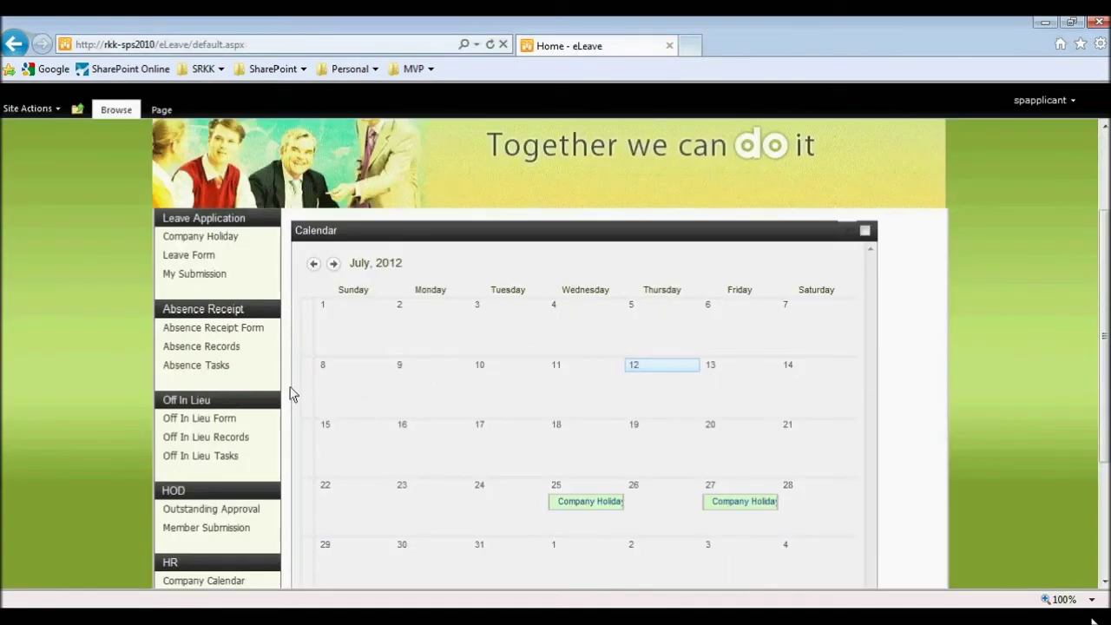
scroll(283, 414, down, 2)
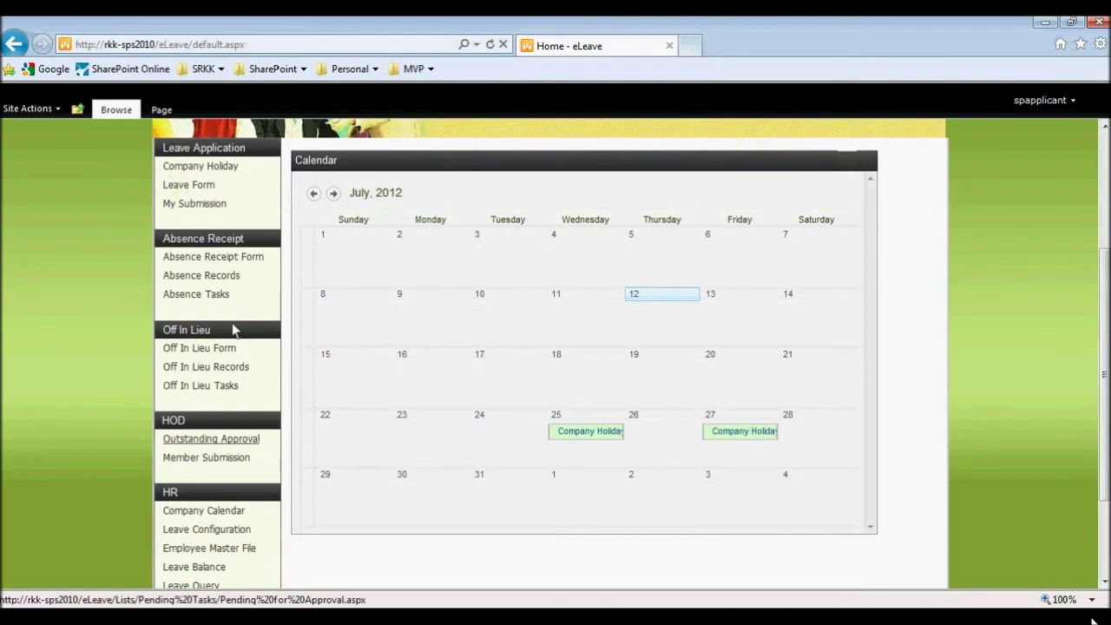
click(219, 204)
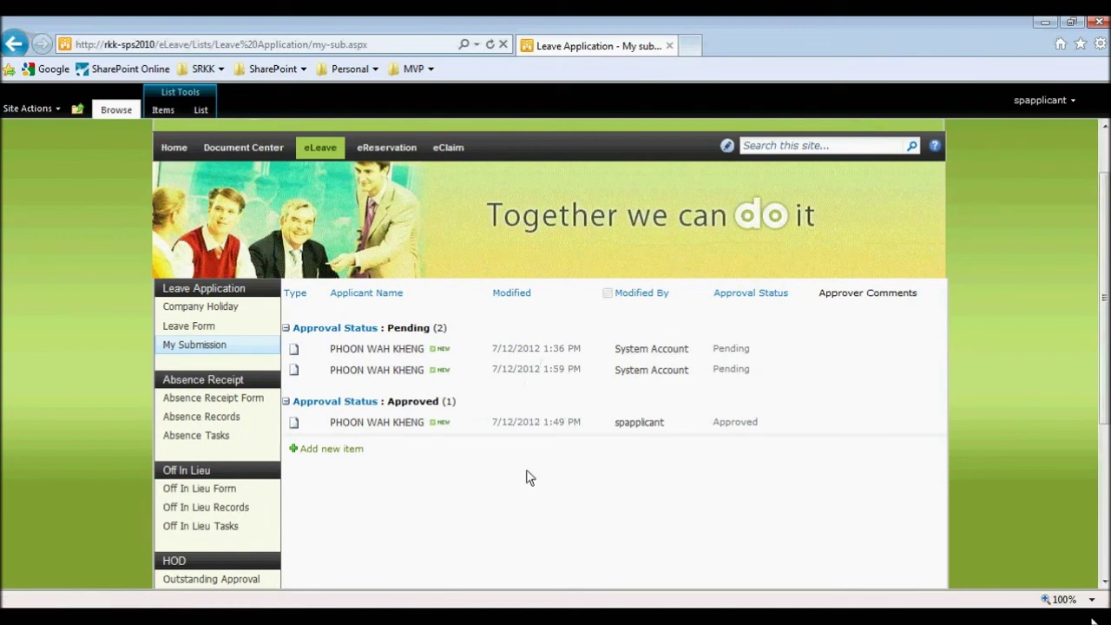
scroll(506, 472, down, 2)
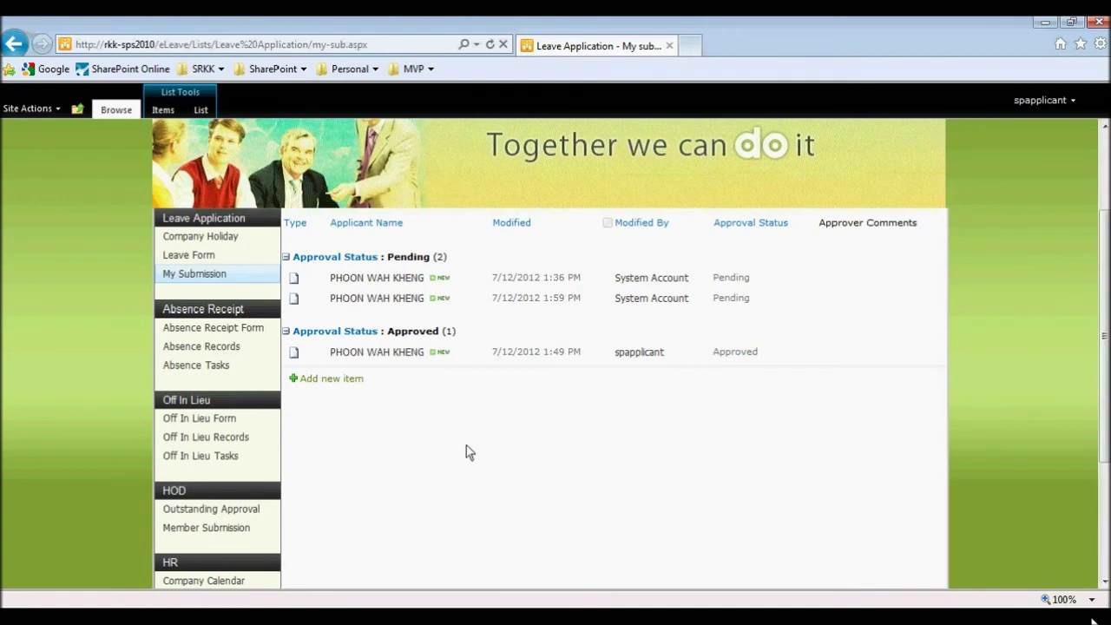
scroll(466, 448, down, 2)
scroll(466, 448, down, 2)
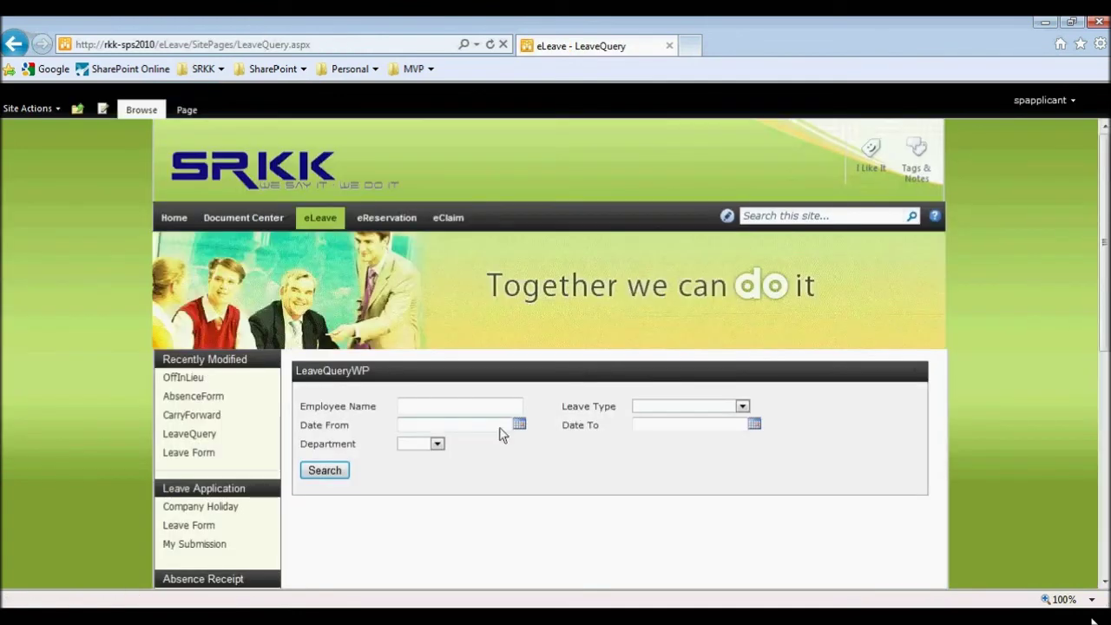
Run an unfiltered Leave Query search and view the last page of results.
click(329, 471)
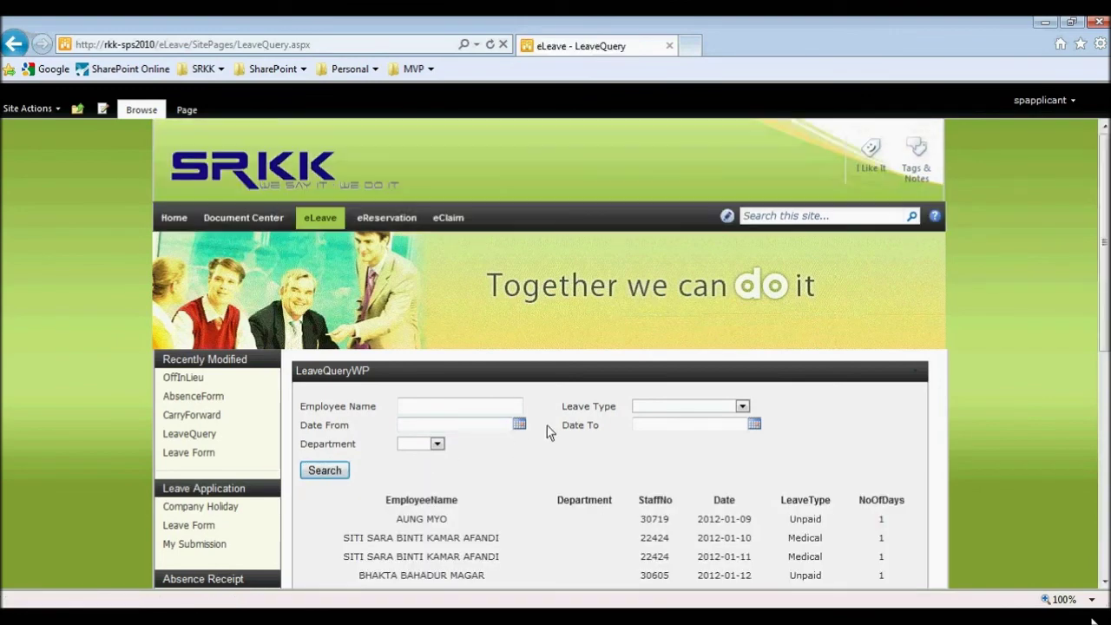
scroll(547, 426, down, 3)
scroll(545, 425, down, 5)
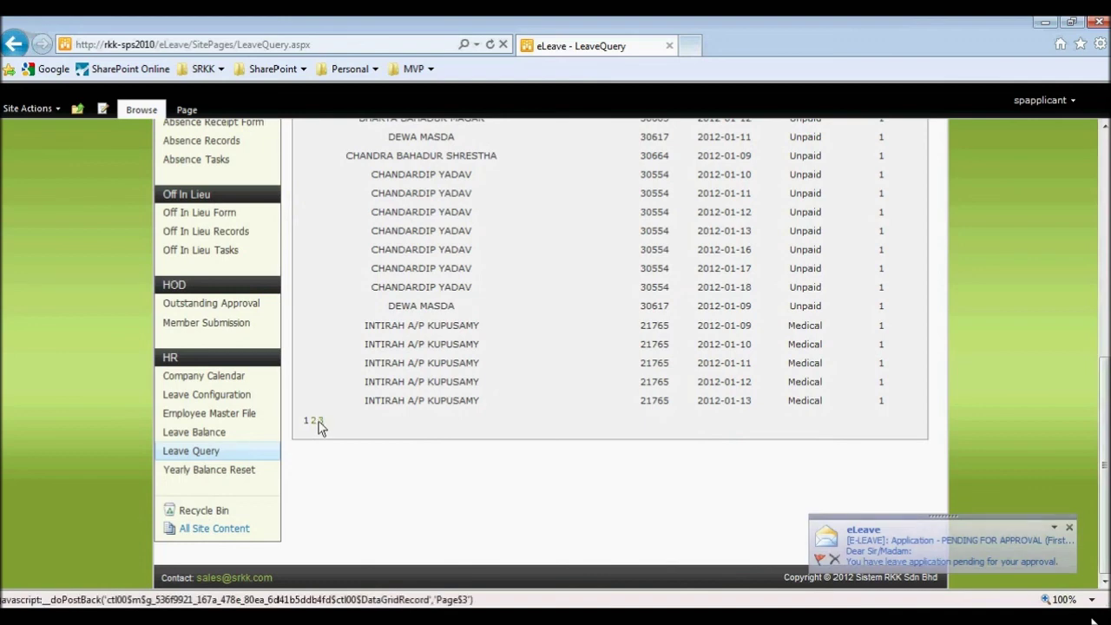
click(315, 421)
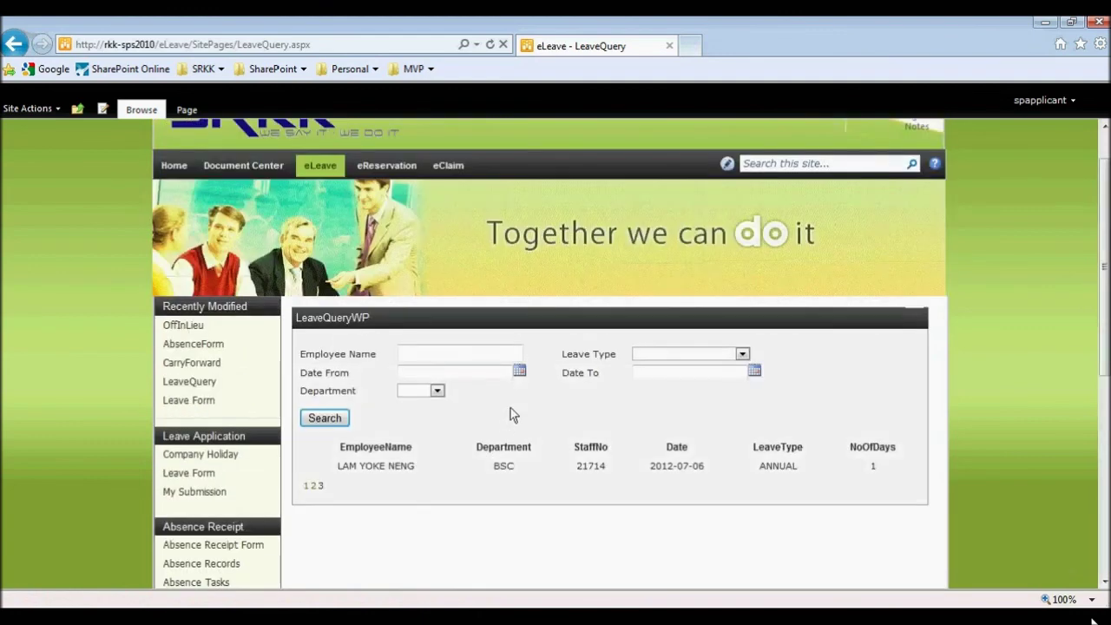
Search the Leave Query for dates from 7/1/2012 to 7/31/2012.
click(519, 371)
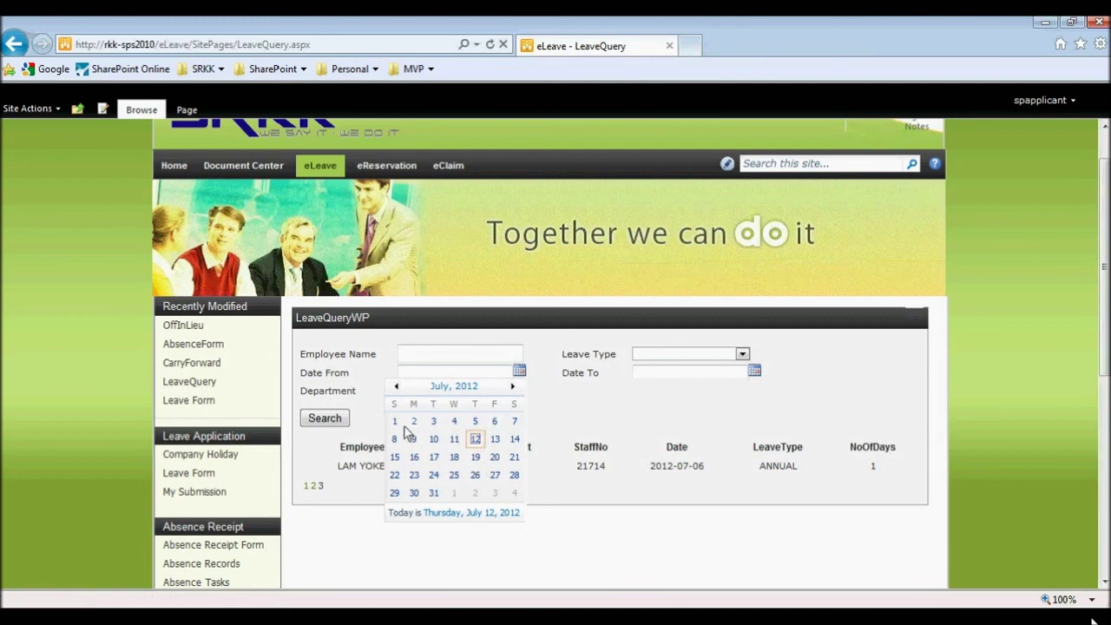
click(395, 422)
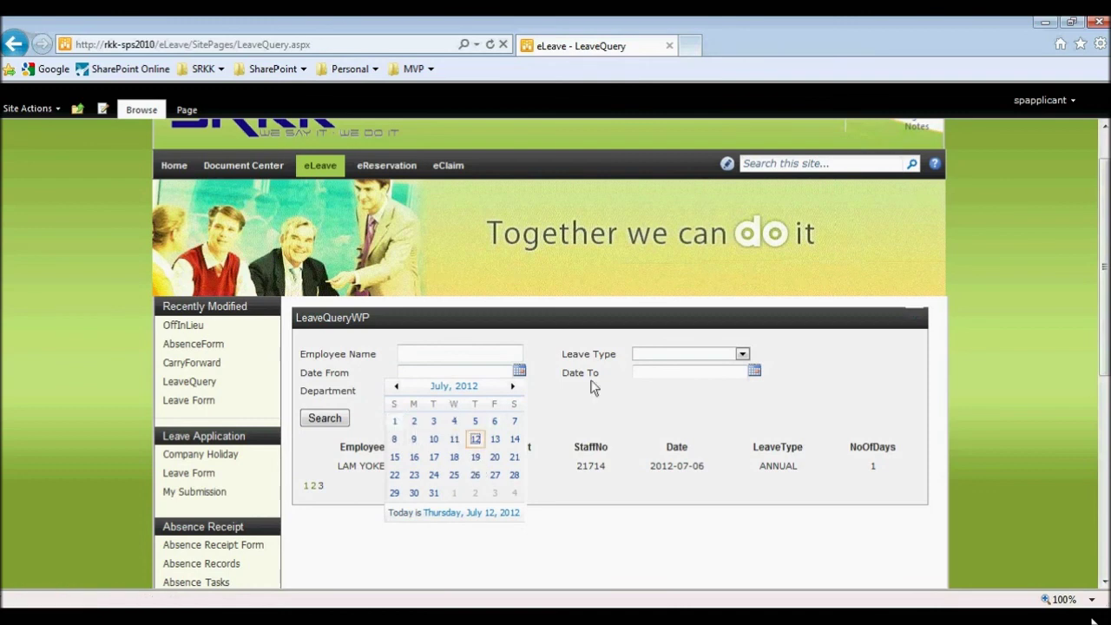
click(754, 372)
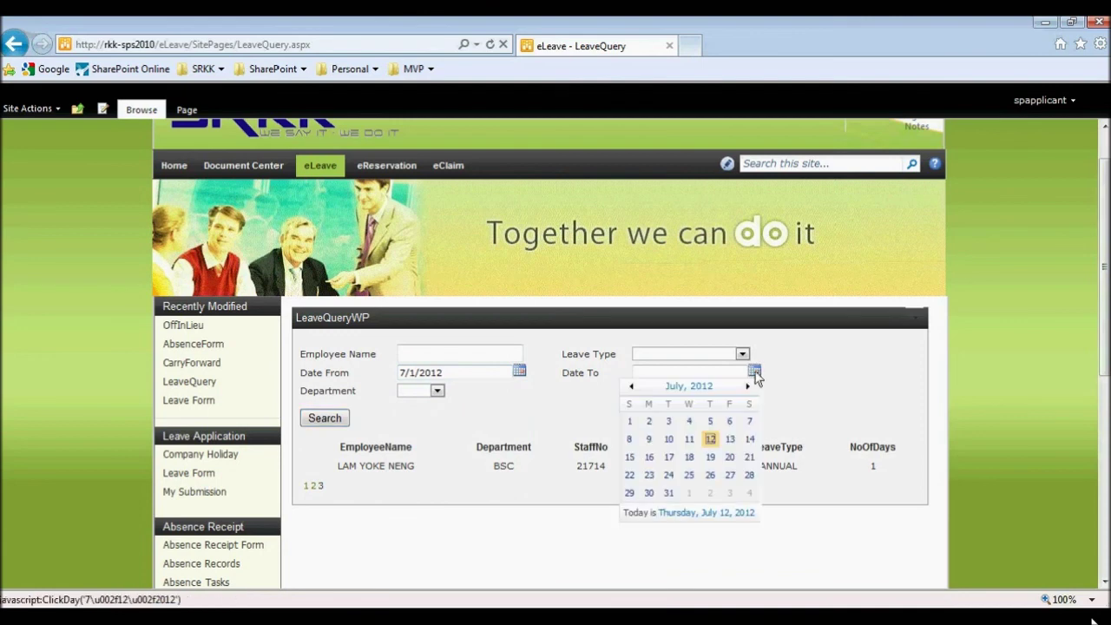
click(668, 492)
click(336, 420)
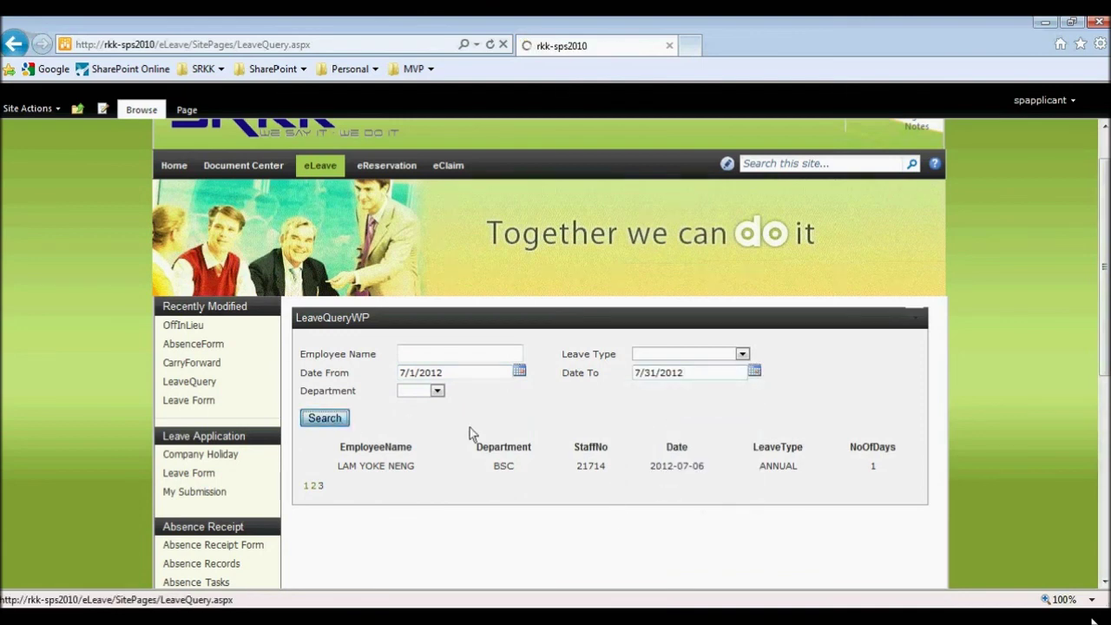